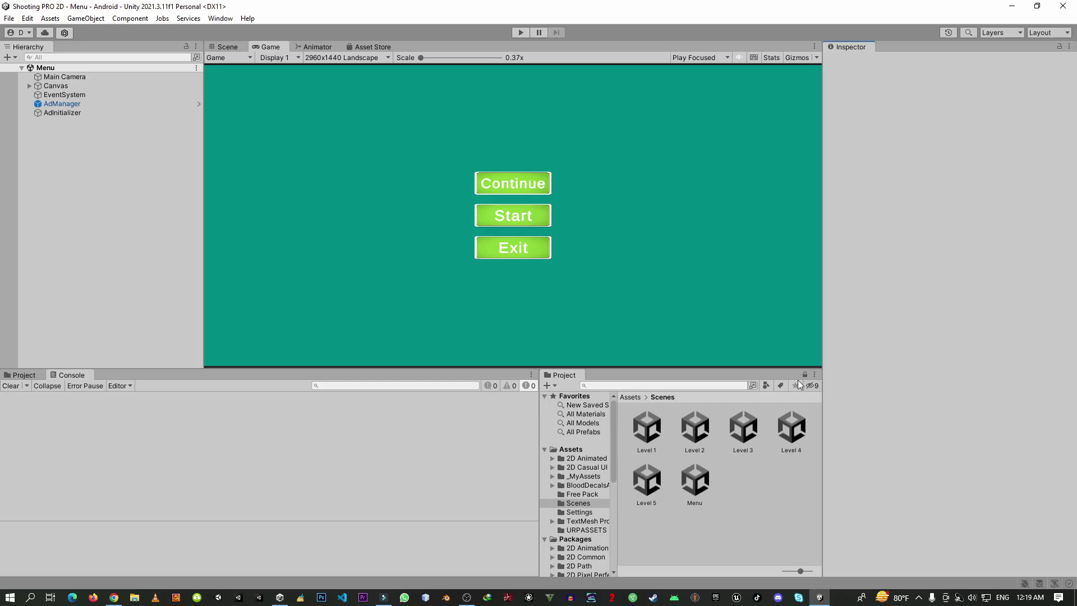
# Open Build Settings from the File menu.
pyautogui.click(9, 18)
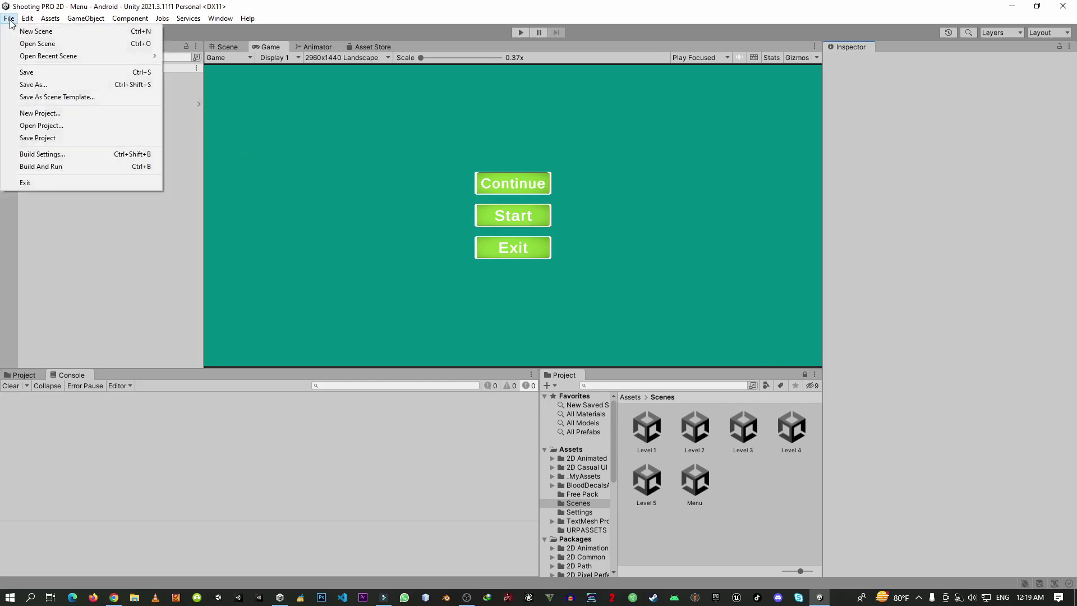
pyautogui.click(51, 158)
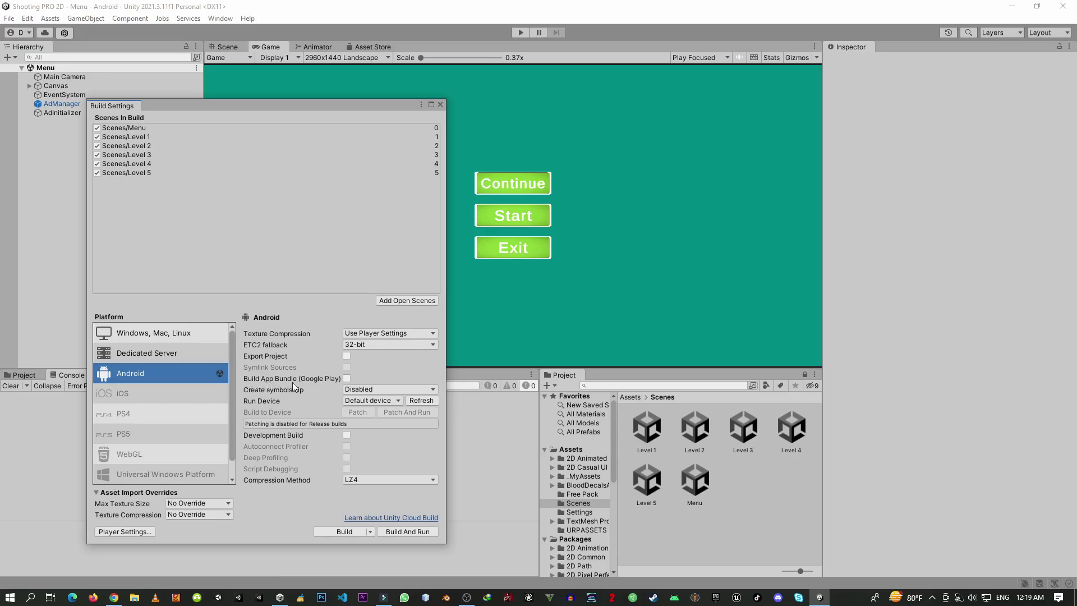
# Enable Build App Bundle (Google Play) and set Company Name to TheCelltech in Player Settings.
pyautogui.click(346, 379)
pyautogui.click(125, 532)
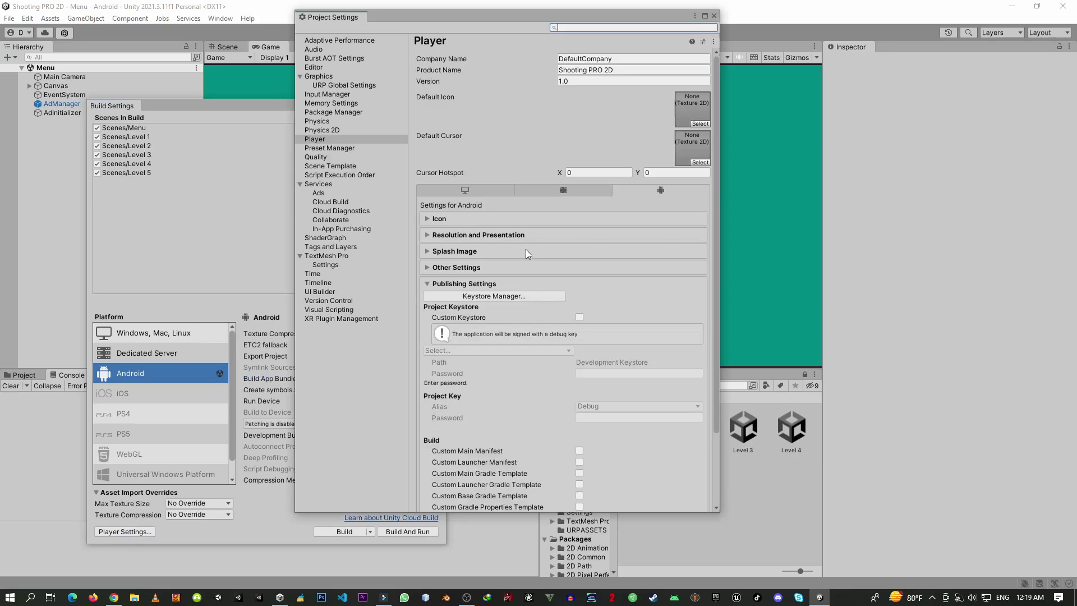
pyautogui.click(618, 59)
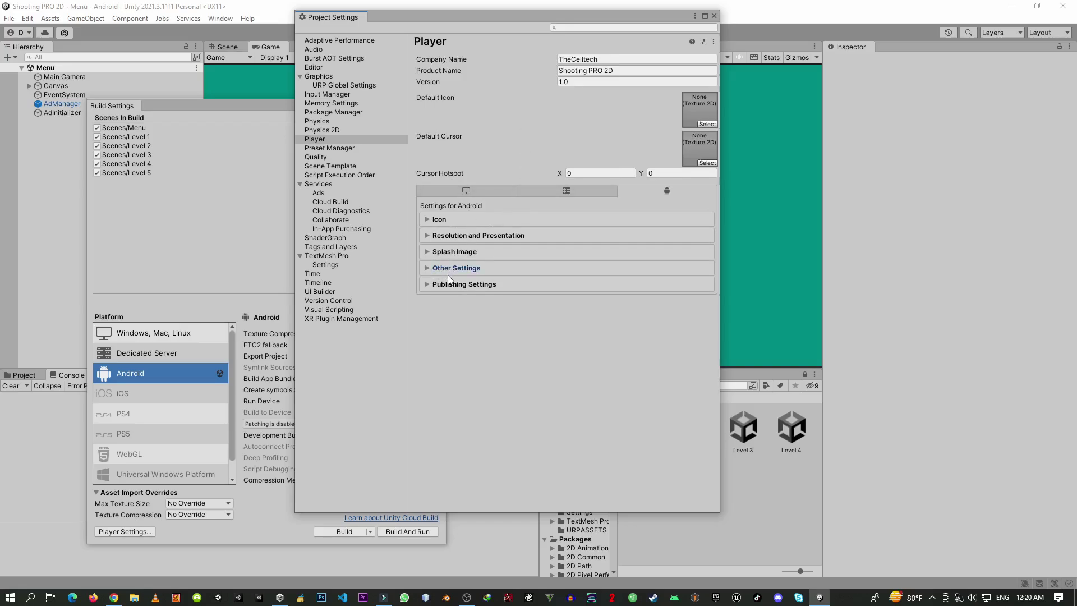
# Override the default package name in Other Settings and set Scripting Backend to IL2CPP.
pyautogui.click(454, 268)
pyautogui.scroll(-5, 548, 326)
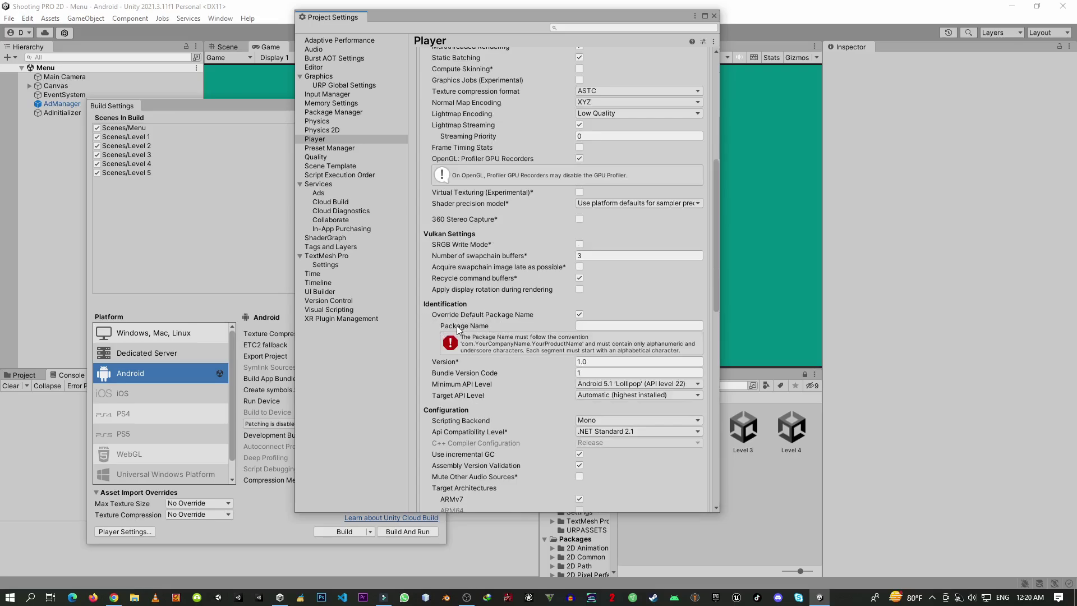
pyautogui.click(599, 327)
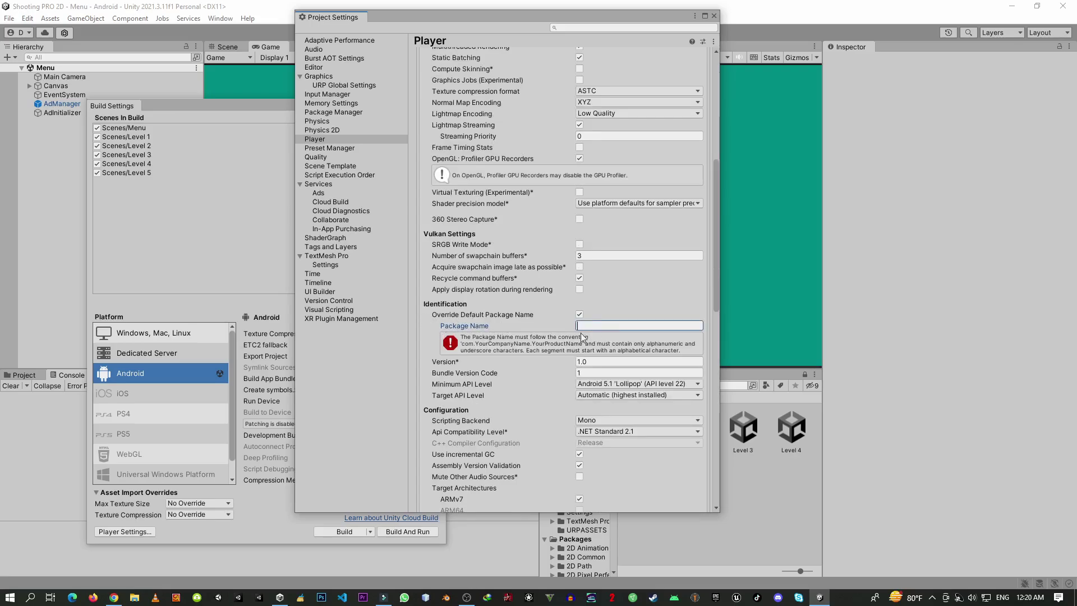
pyautogui.click(579, 315)
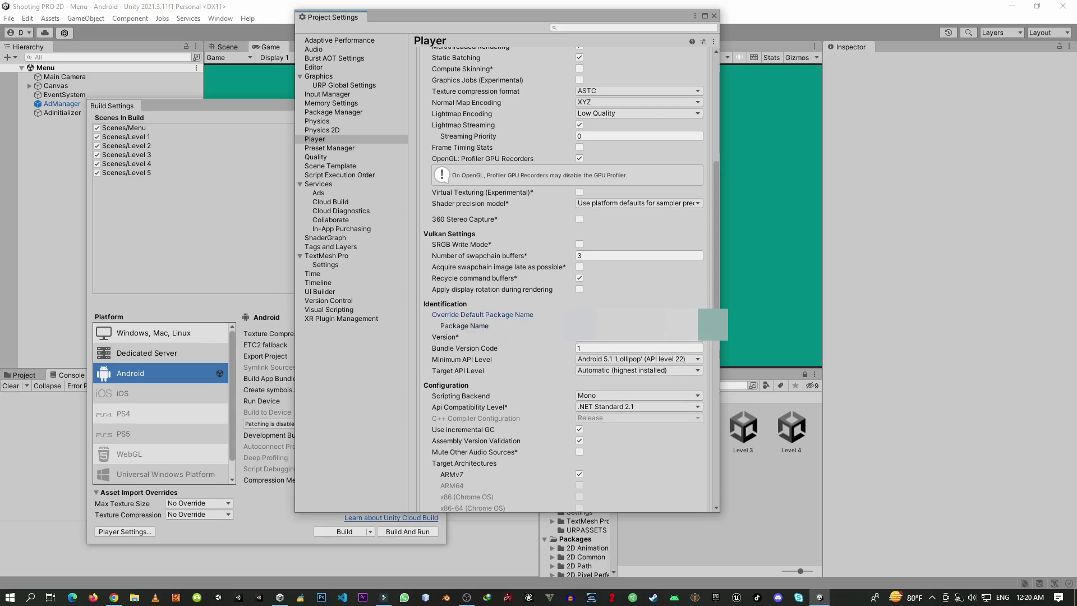
pyautogui.press('Tab')
pyautogui.click(484, 308)
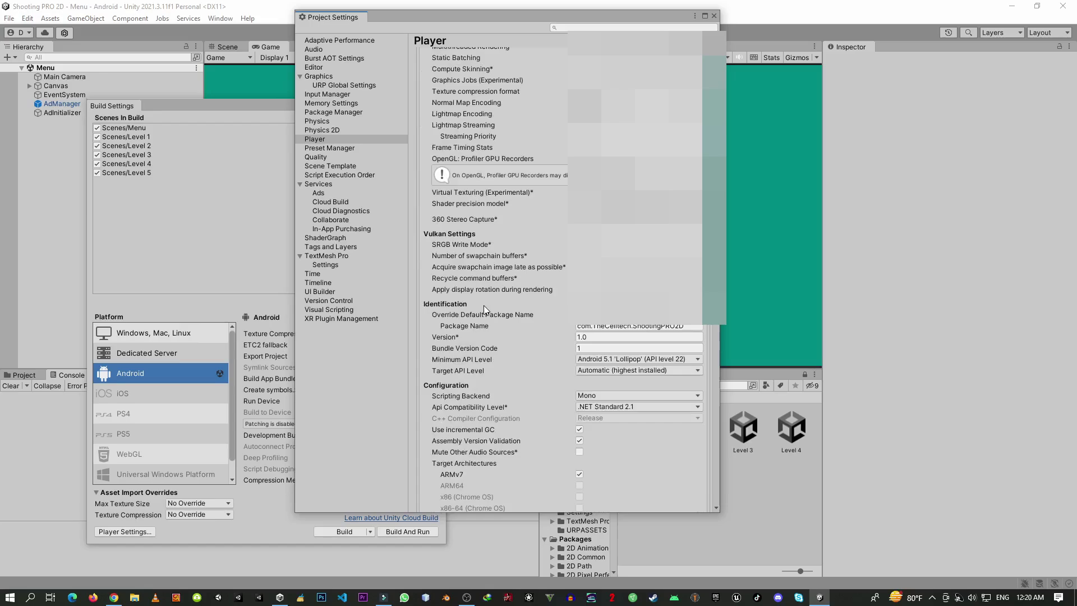
pyautogui.scroll(-2, 484, 306)
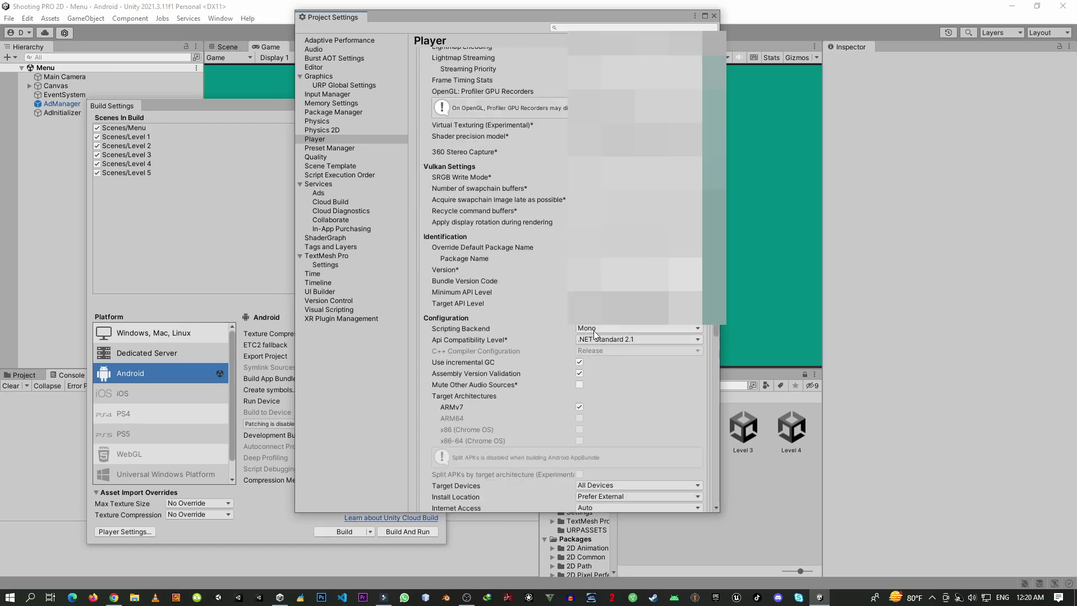
pyautogui.click(598, 327)
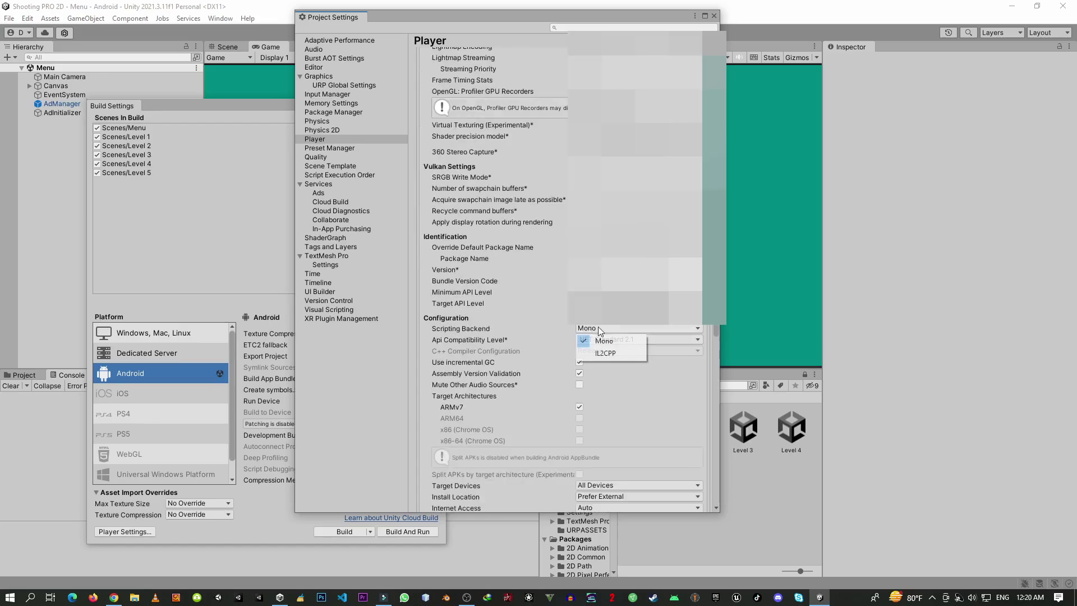
pyautogui.click(620, 354)
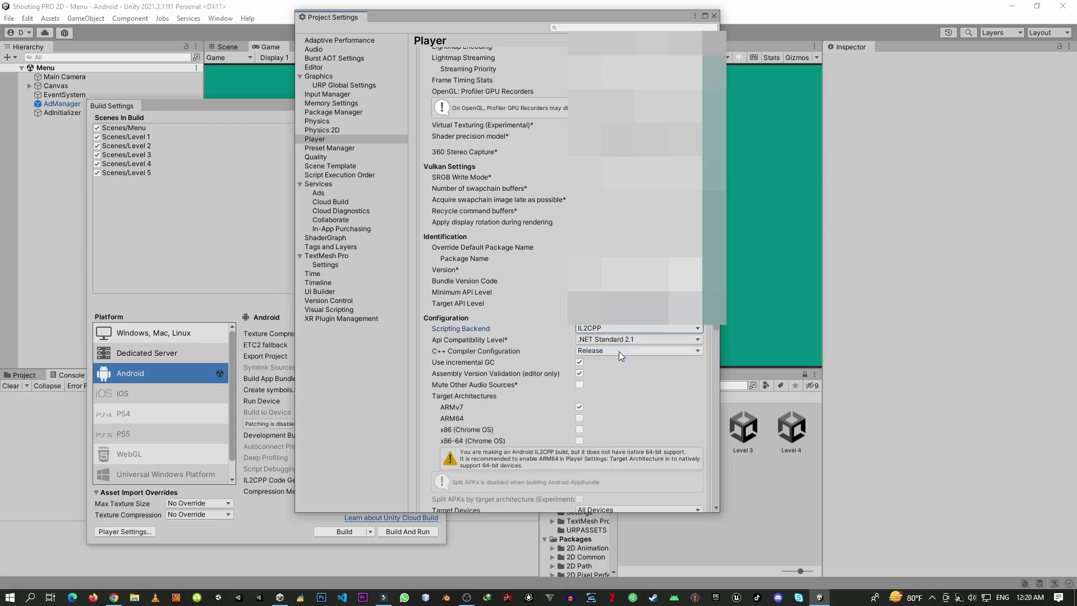
pyautogui.scroll(-1, 619, 350)
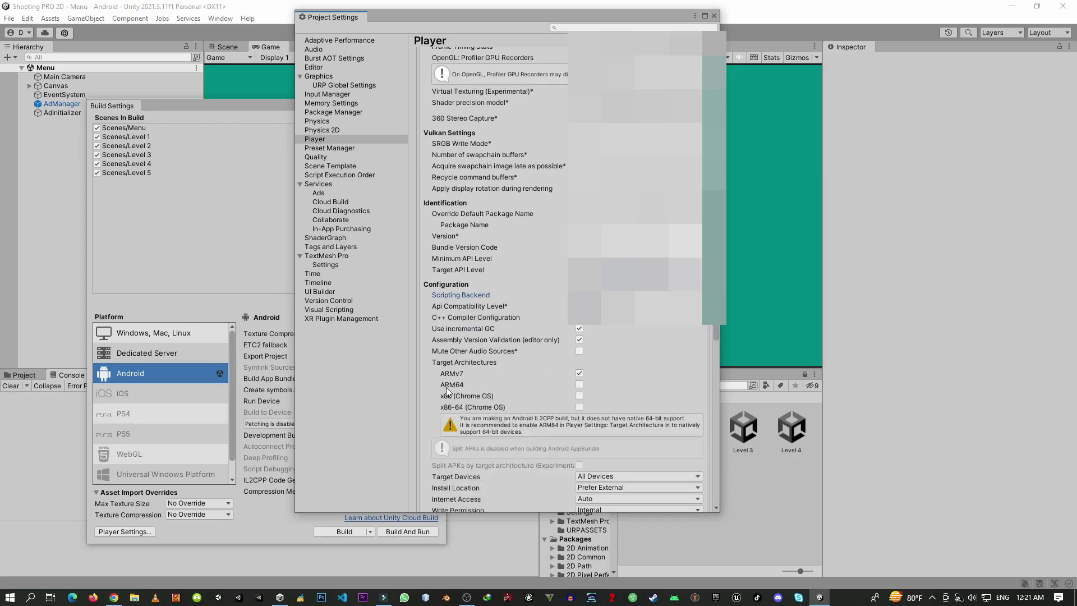
# Enable the ARM64 target architecture and set Target API Level to API level 31.
pyautogui.click(579, 384)
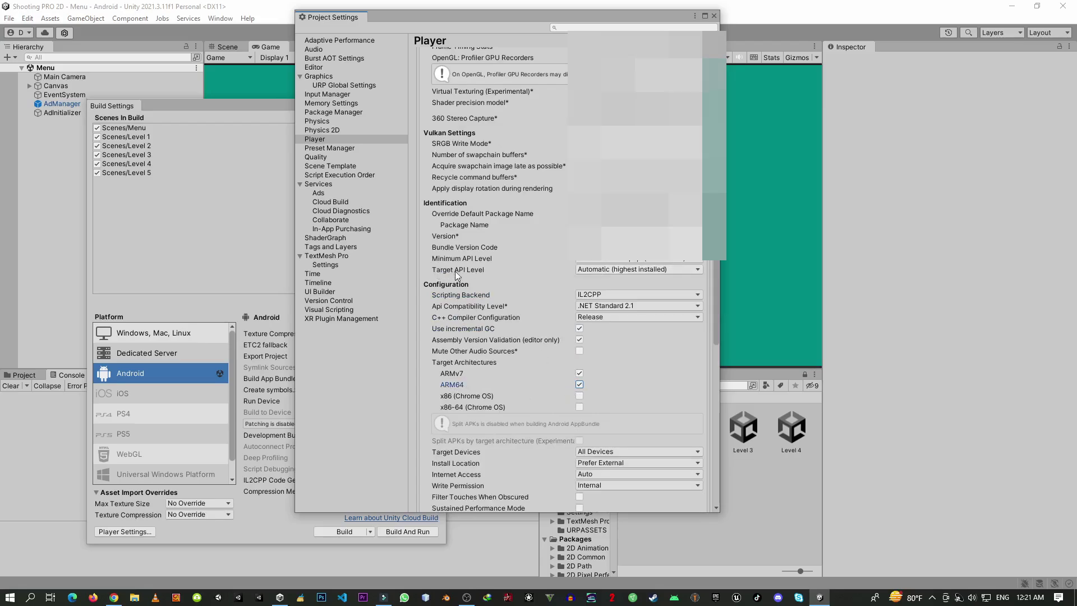
pyautogui.click(589, 274)
pyautogui.click(610, 393)
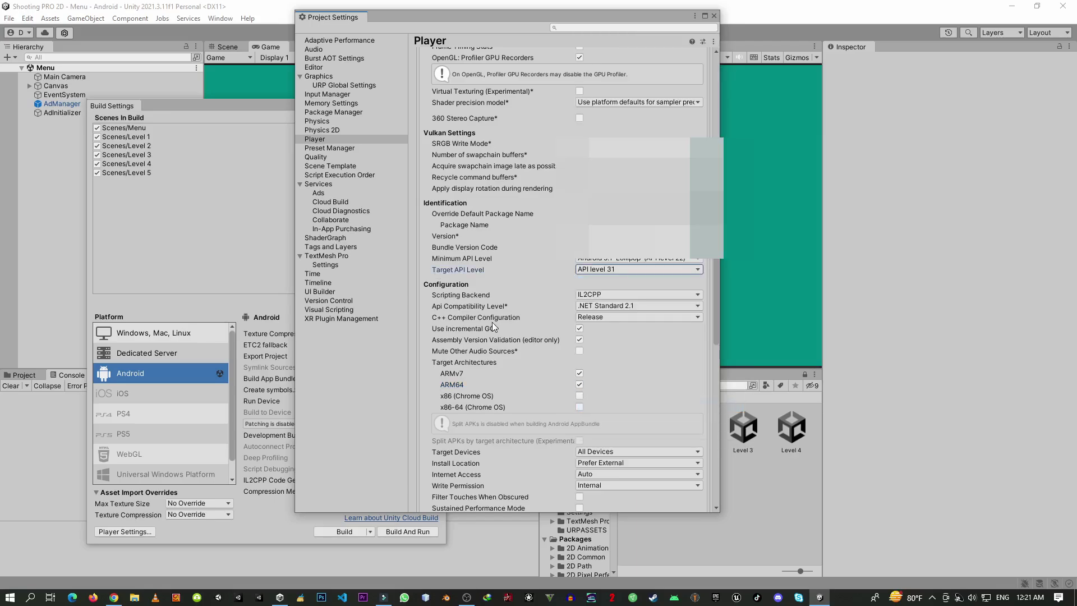
pyautogui.click(599, 269)
pyautogui.press('Escape')
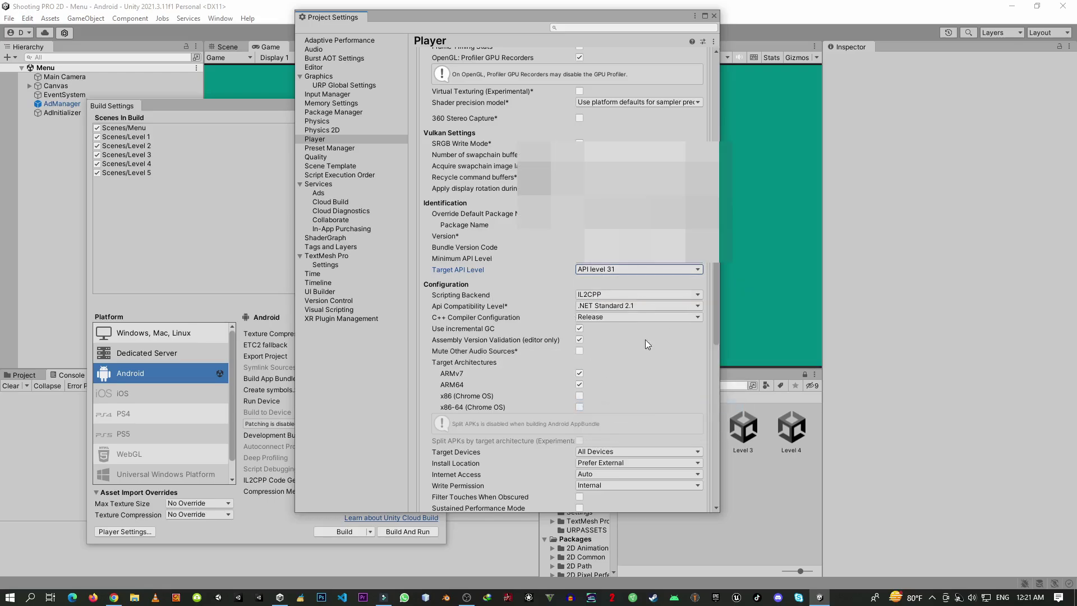
pyautogui.press('space')
pyautogui.click(527, 283)
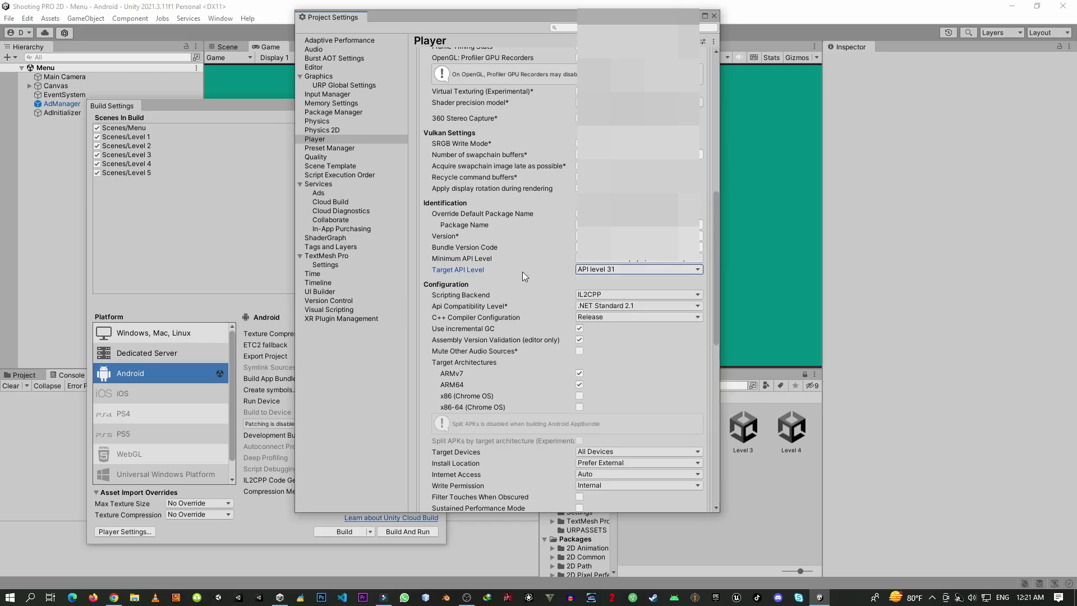
pyautogui.scroll(-5, 530, 271)
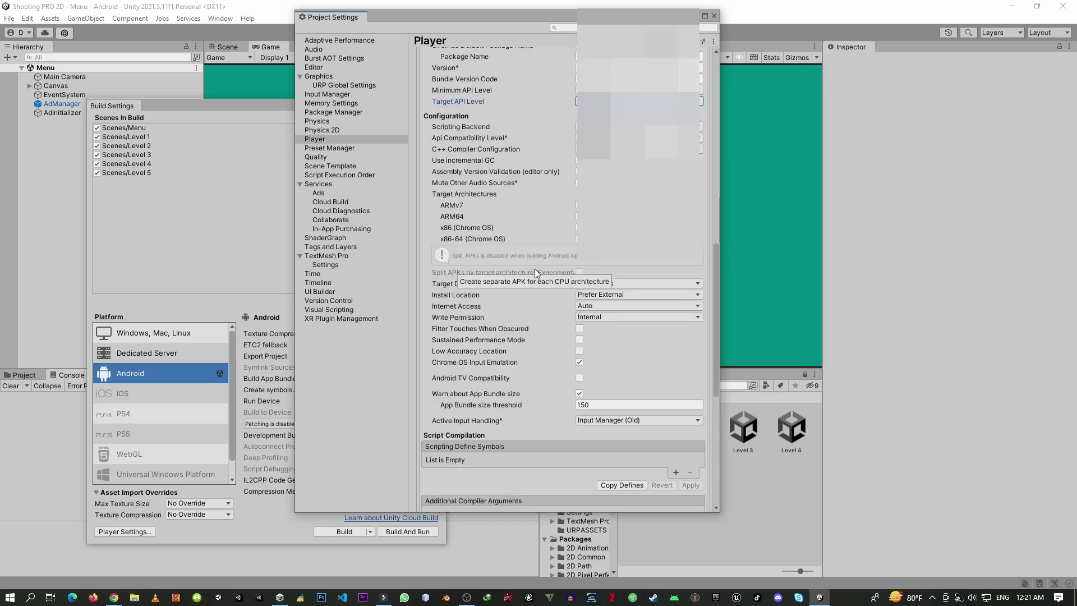
pyautogui.scroll(-5, 534, 269)
pyautogui.scroll(-3, 533, 269)
pyautogui.scroll(-2, 532, 270)
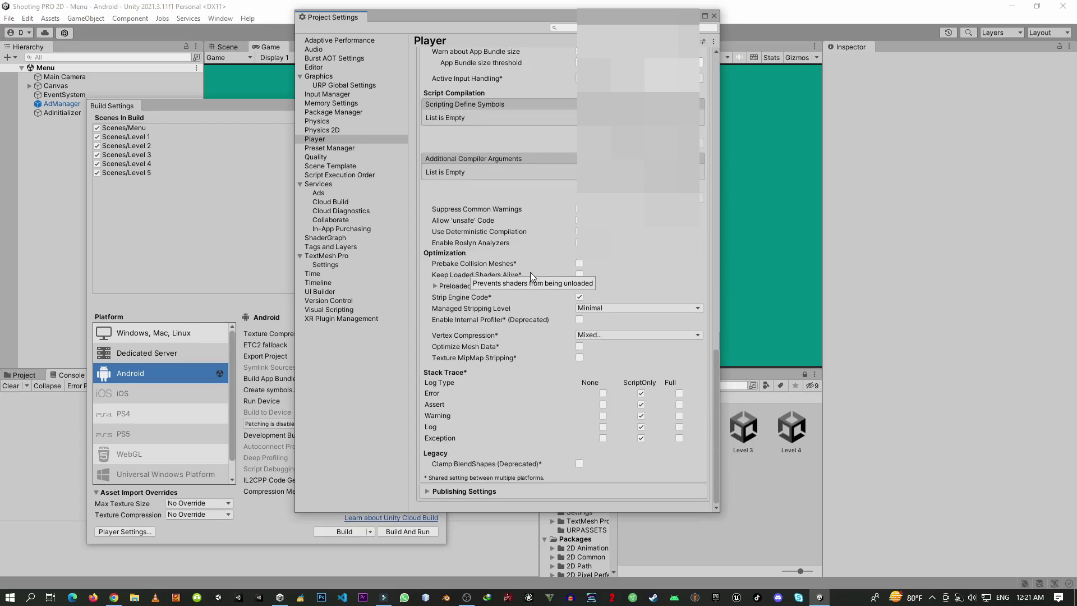
# Enable Custom Main Manifest under Publishing Settings > Build.
pyautogui.click(483, 491)
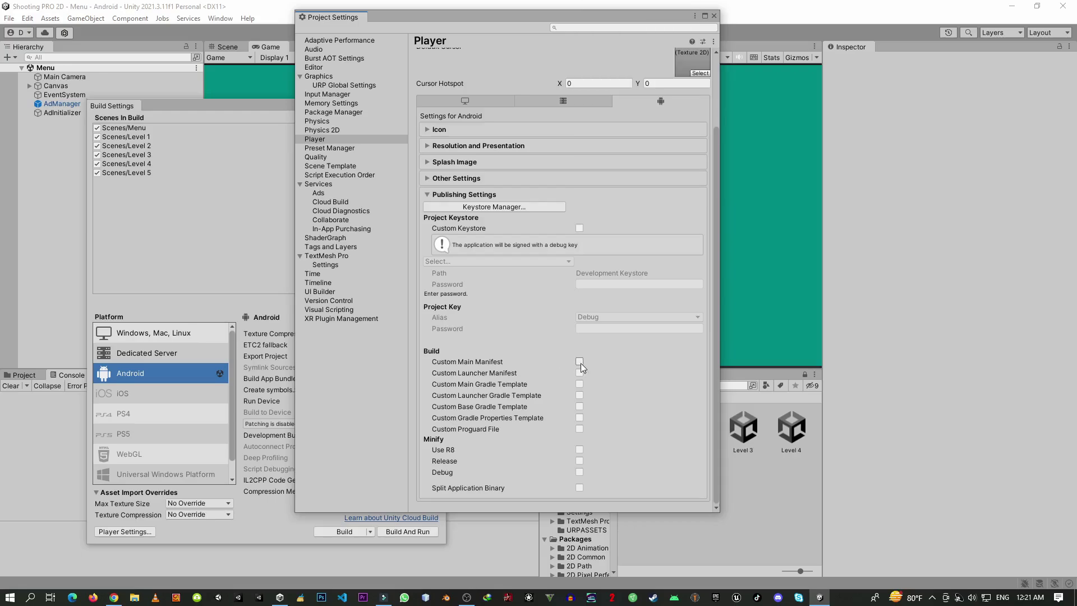
pyautogui.click(578, 361)
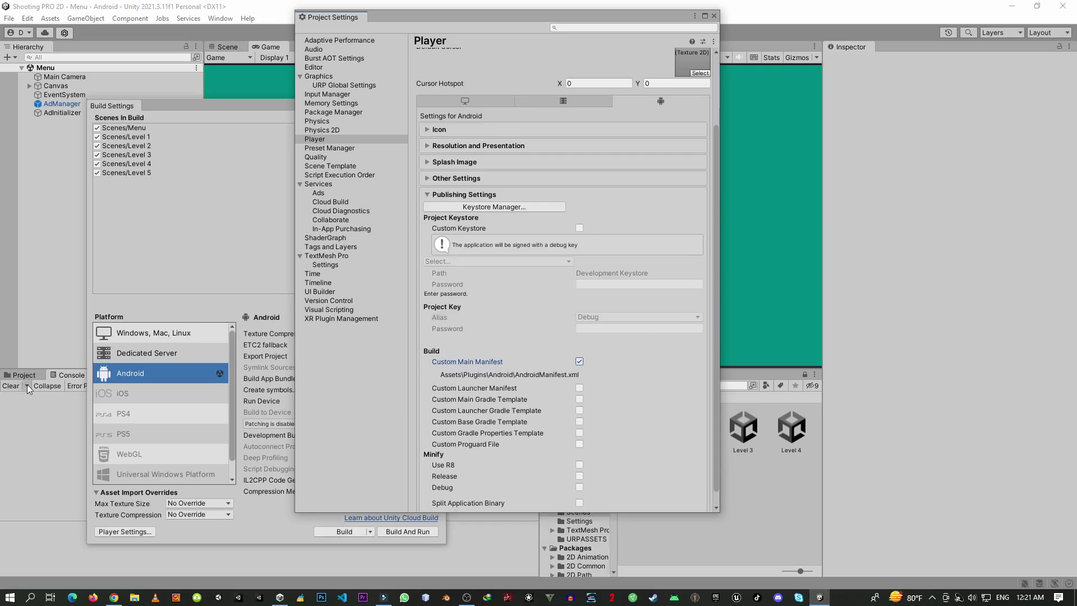
# Close Build Settings and open Assets/Plugins/Android/AndroidManifest from the Project tab.
pyautogui.click(227, 112)
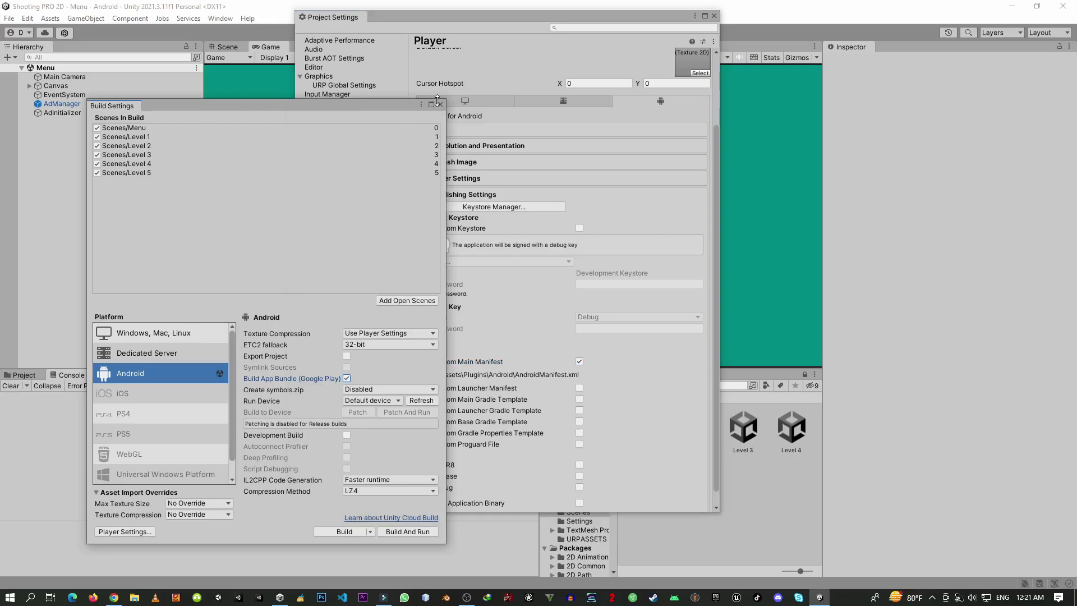
pyautogui.click(438, 103)
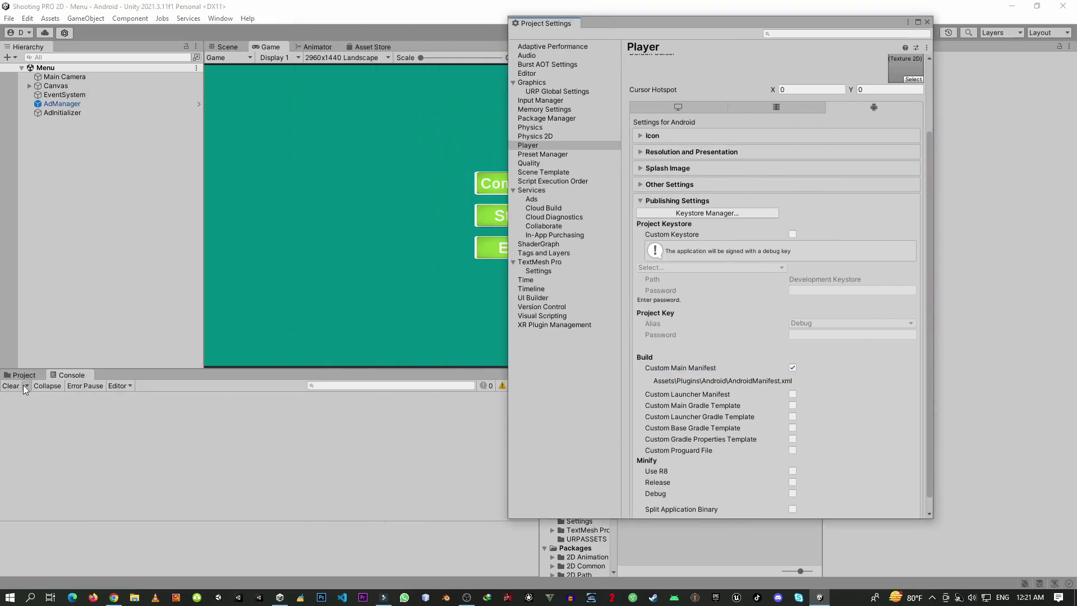
pyautogui.click(24, 374)
pyautogui.click(129, 398)
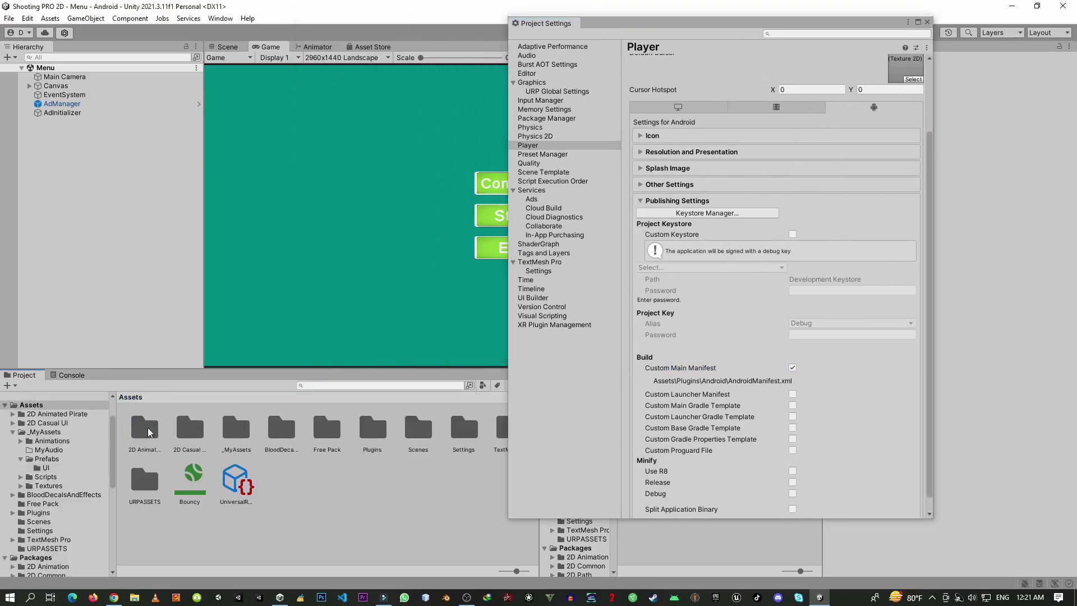
pyautogui.doubleClick(373, 429)
pyautogui.doubleClick(144, 428)
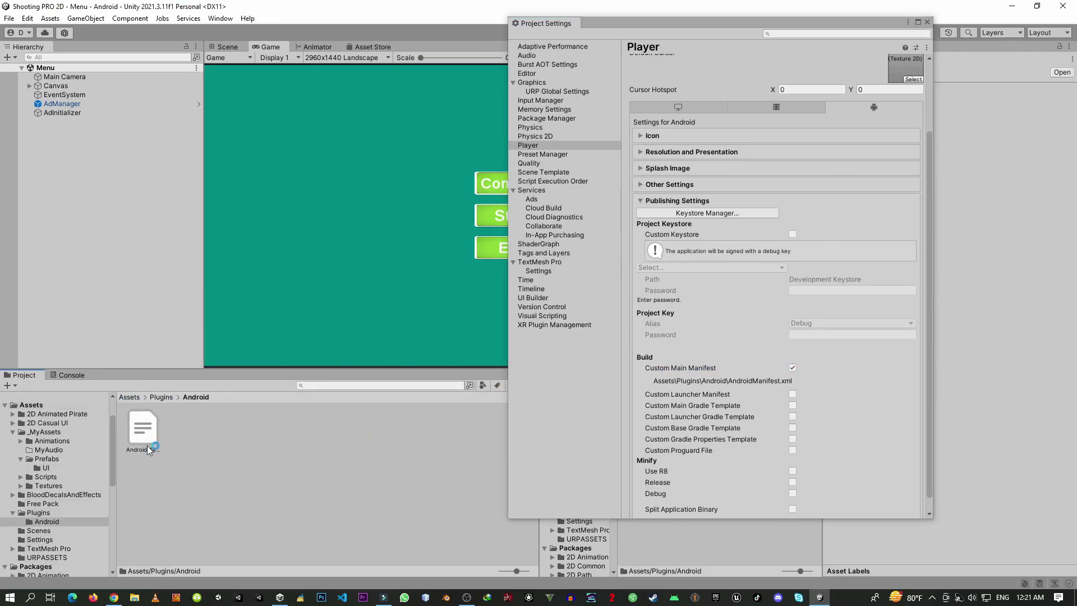
pyautogui.doubleClick(144, 434)
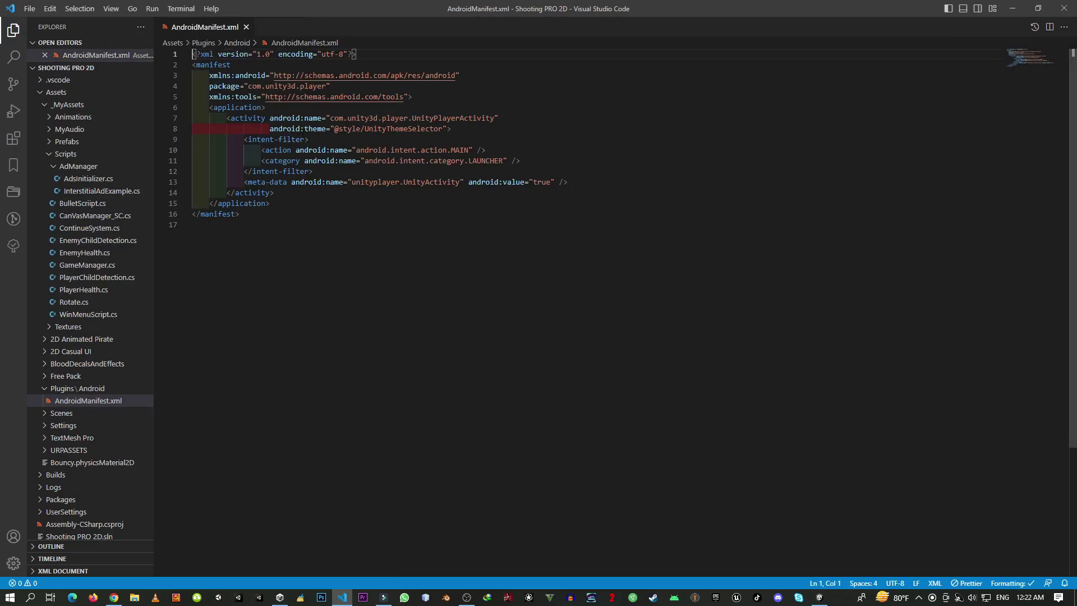
# Add android:exported="true" to the activity in AndroidManifest.xml and save the file.
pyautogui.click(449, 129)
pyautogui.press('Return')
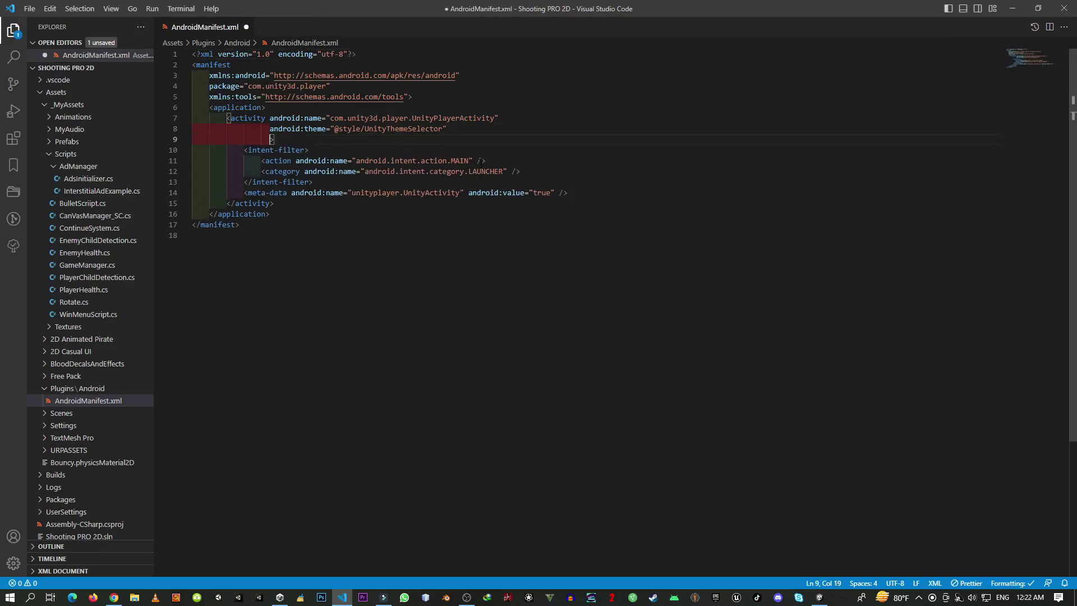
pyautogui.write('android')
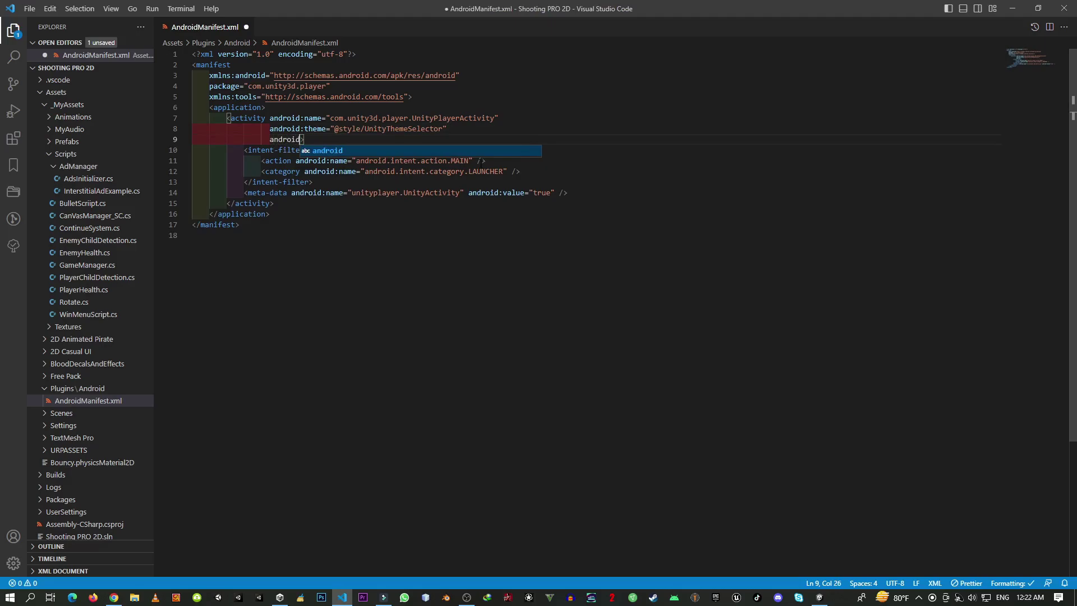
pyautogui.write(':exported')
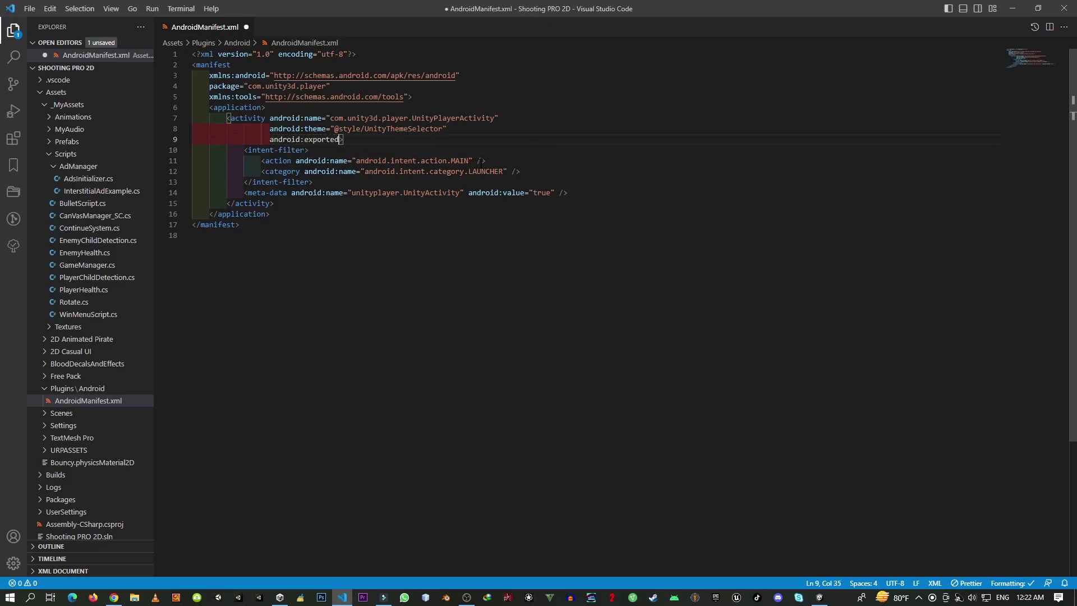
pyautogui.write('="')
pyautogui.write('true')
pyautogui.press('Down')
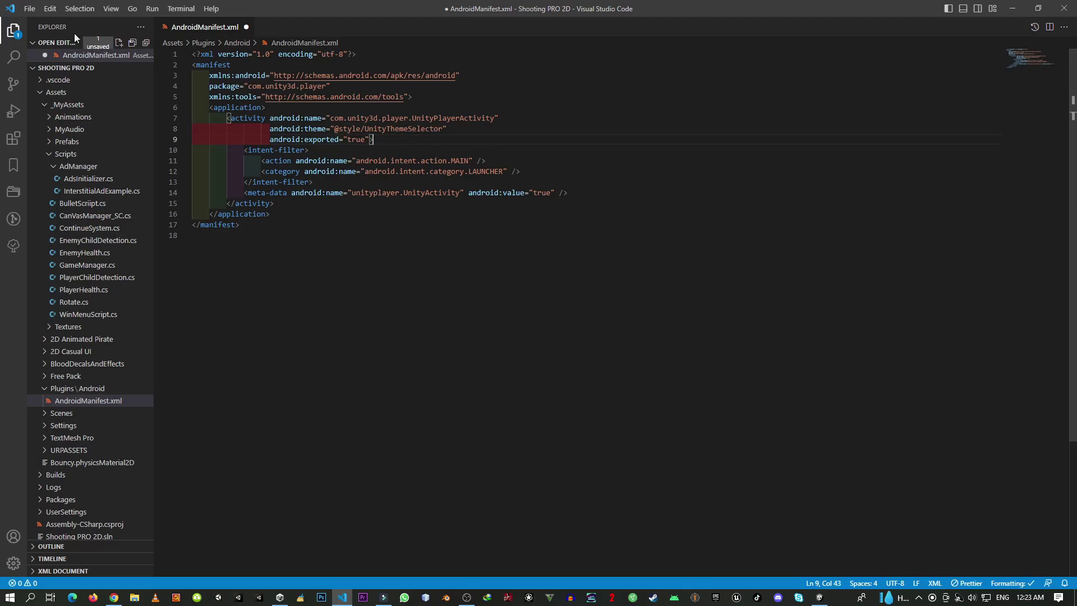
pyautogui.click(29, 9)
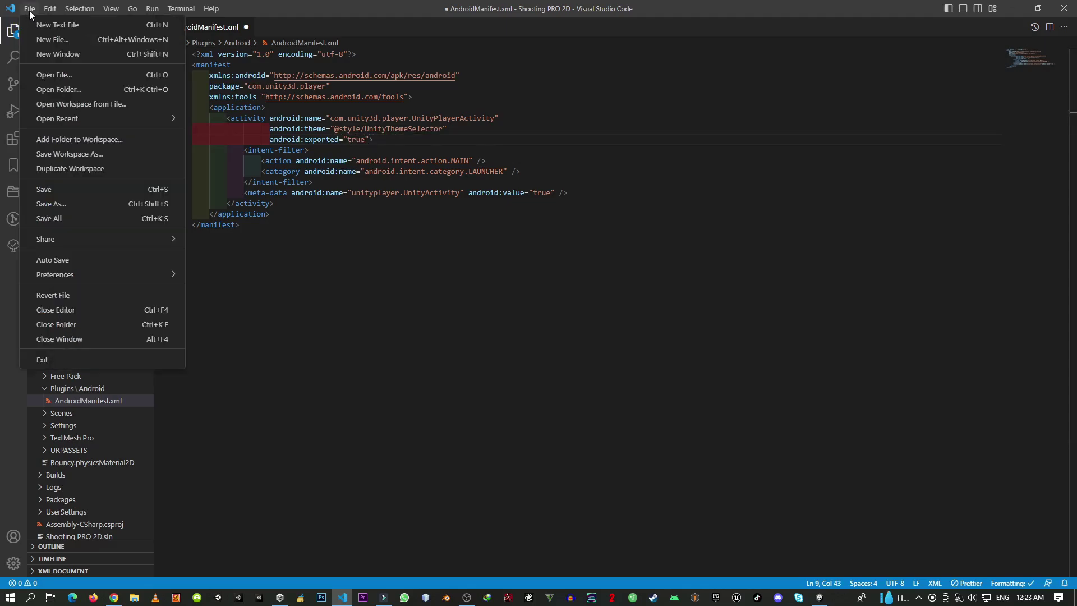
pyautogui.click(83, 192)
pyautogui.click(598, 154)
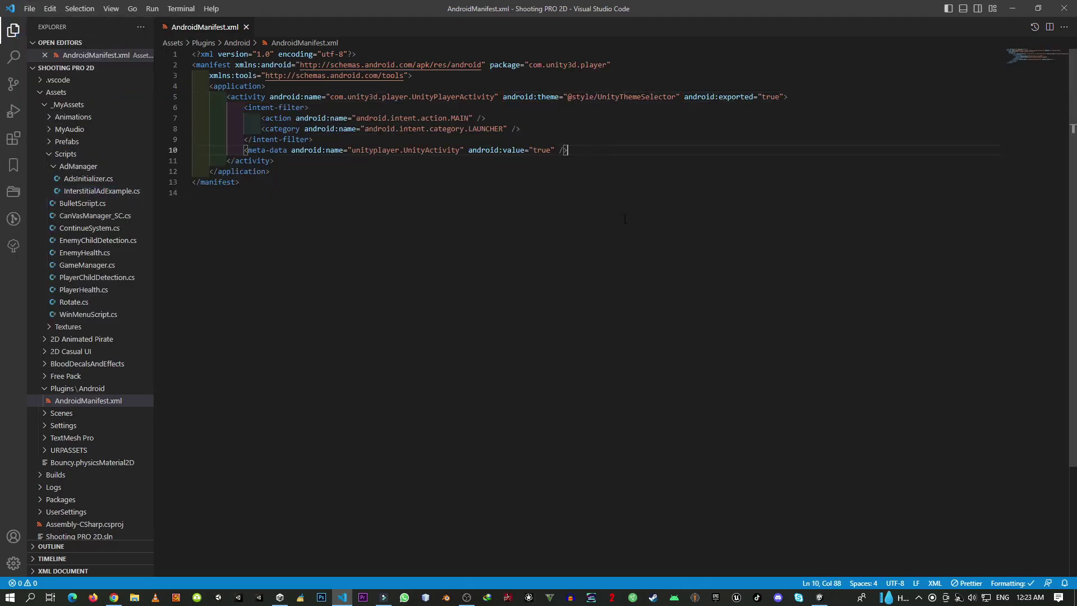
# Switch back to Unity and open the Keystore Manager from Publishing Settings.
pyautogui.click(819, 597)
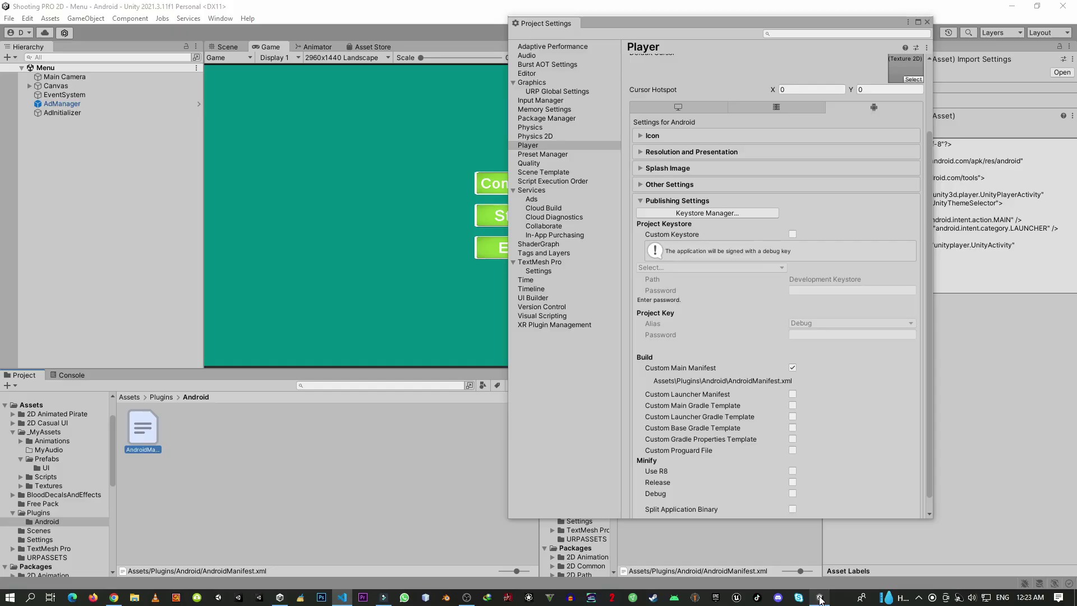
pyautogui.click(423, 428)
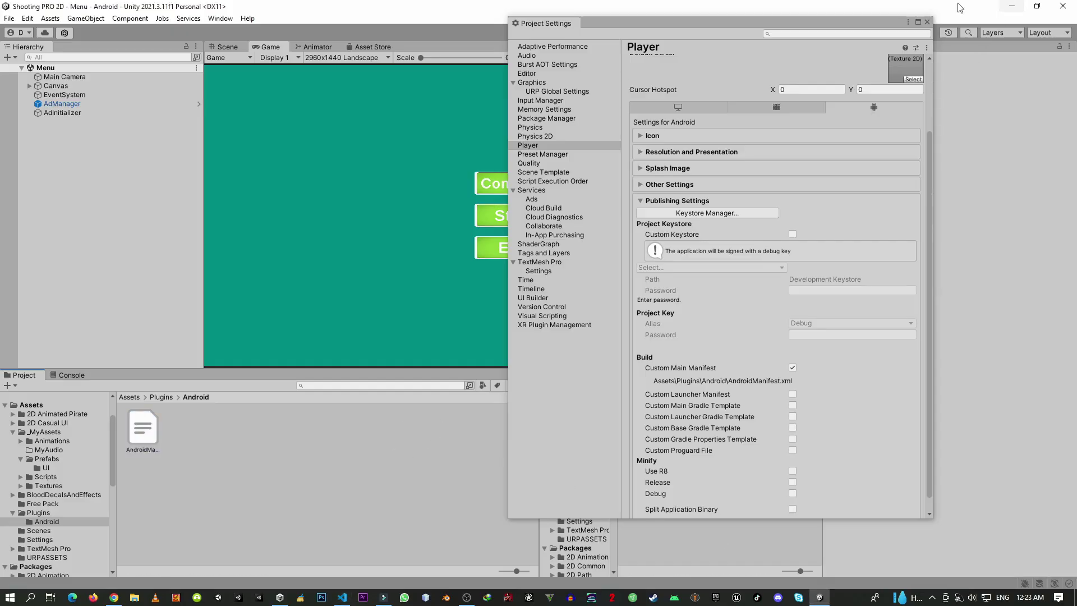
pyautogui.scroll(3, 776, 301)
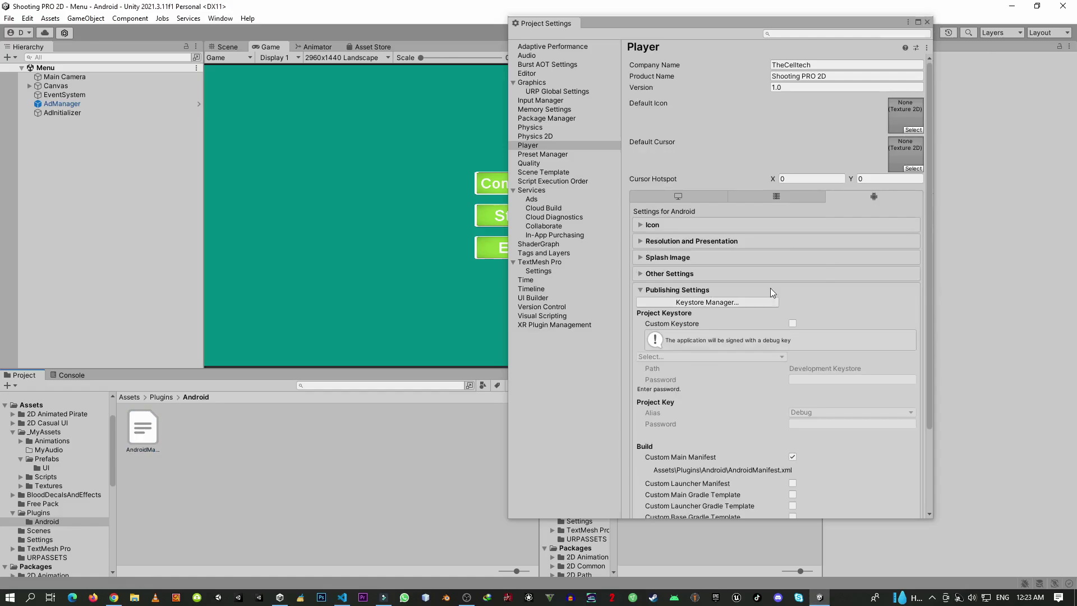
pyautogui.click(705, 304)
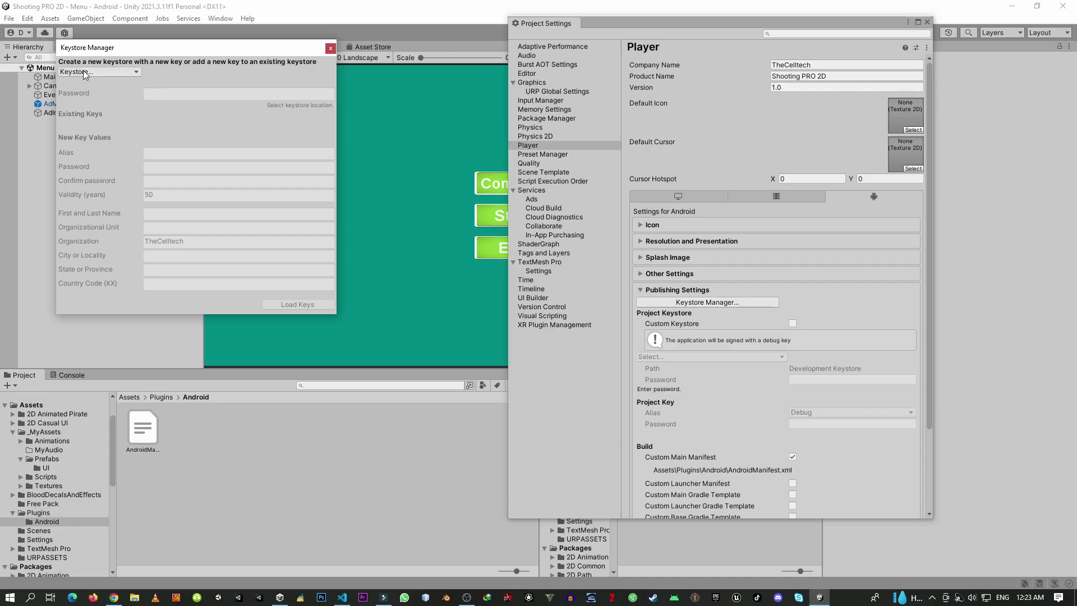
# Create a new keystore anywhere, saving it as user.keystore in the project folder.
pyautogui.click(97, 74)
pyautogui.moveTo(94, 84)
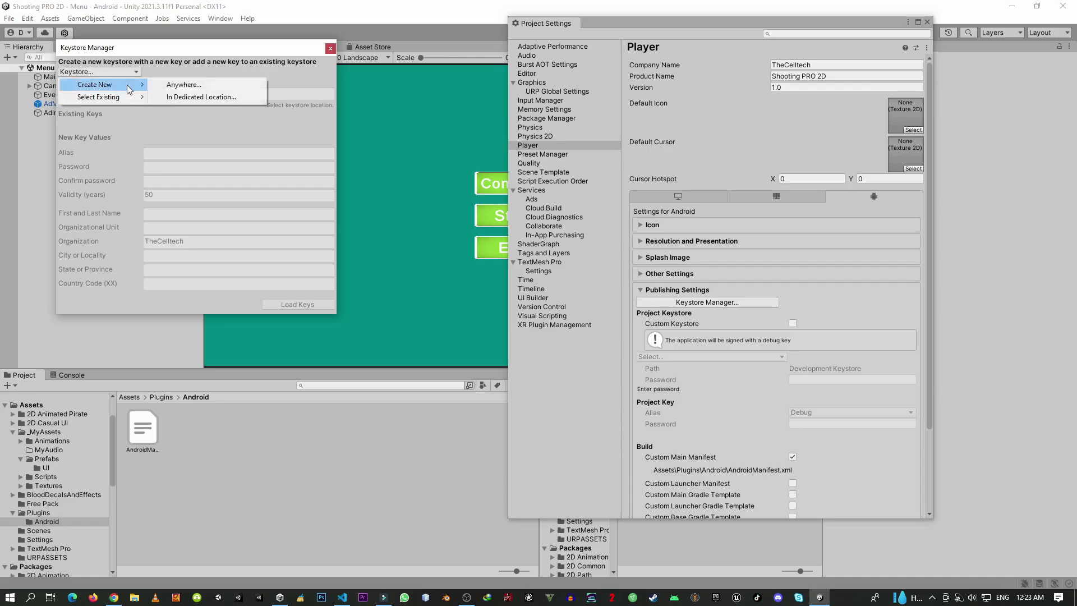
pyautogui.click(201, 90)
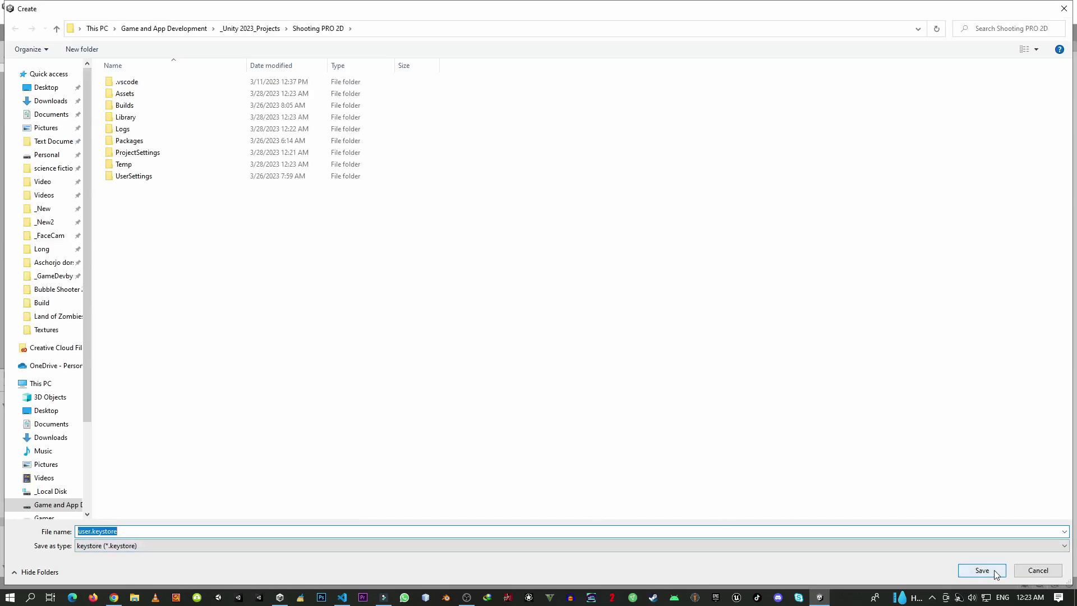
pyautogui.click(984, 571)
pyautogui.click(187, 96)
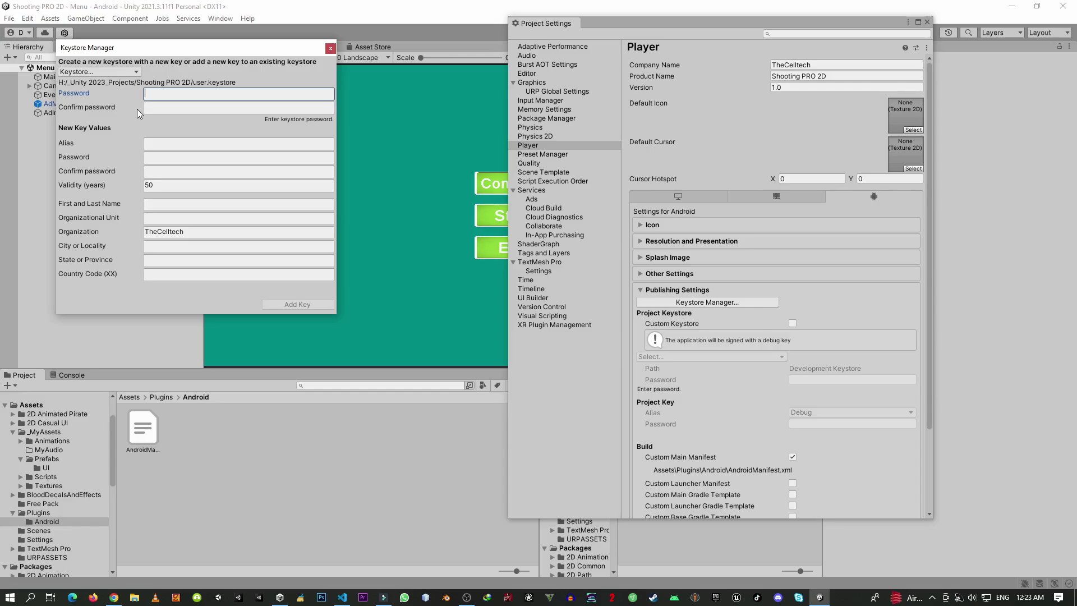
# Enter and confirm the new keystore's password.
pyautogui.hotkey('ctrl', 'v')
pyautogui.click(176, 107)
pyautogui.hotkey('ctrl', 'v')
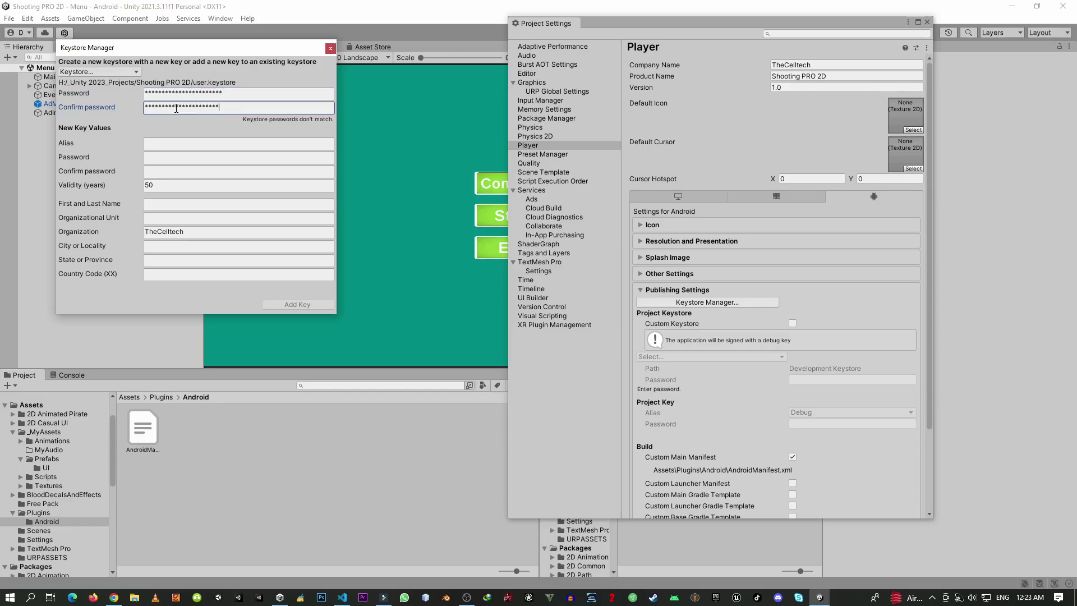
pyautogui.click(200, 143)
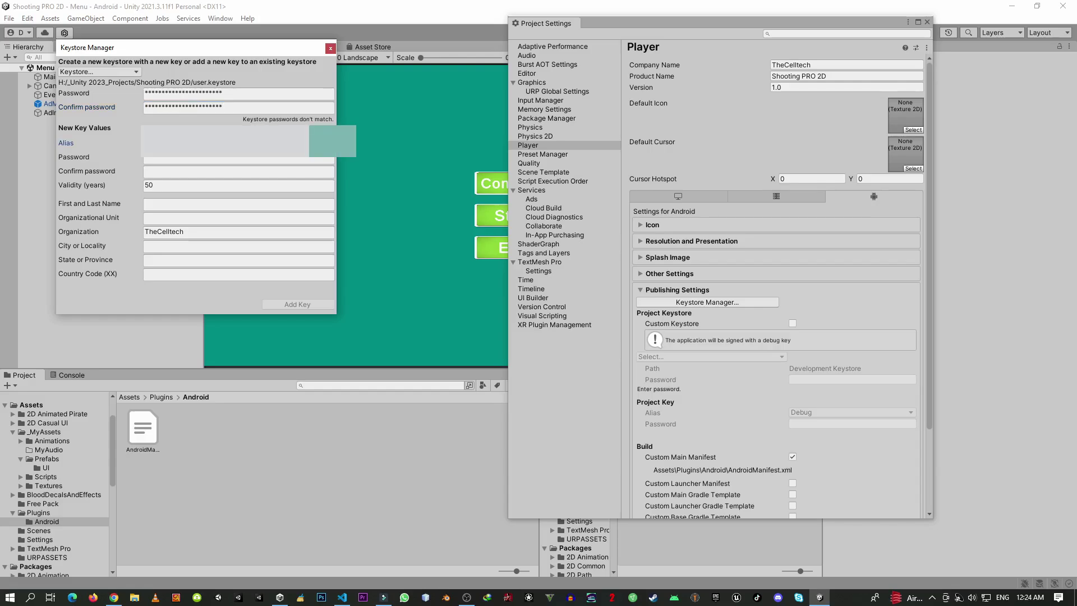
# Enter the key passwords, fix the keystore confirmation, and add the 50-year key.
pyautogui.click(242, 160)
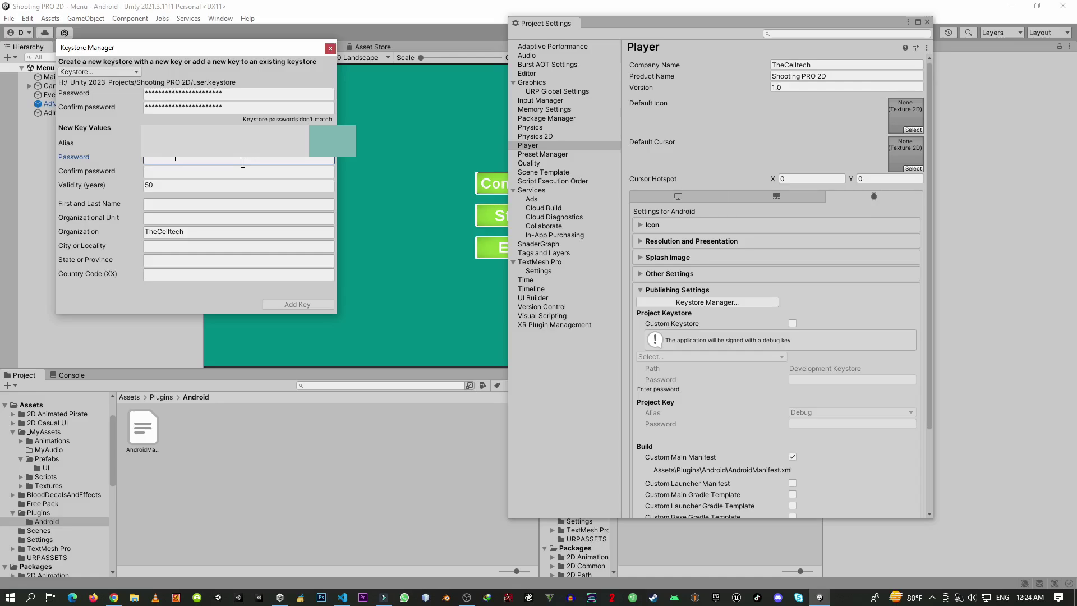
pyautogui.click(234, 170)
pyautogui.hotkey('ctrl', 'v')
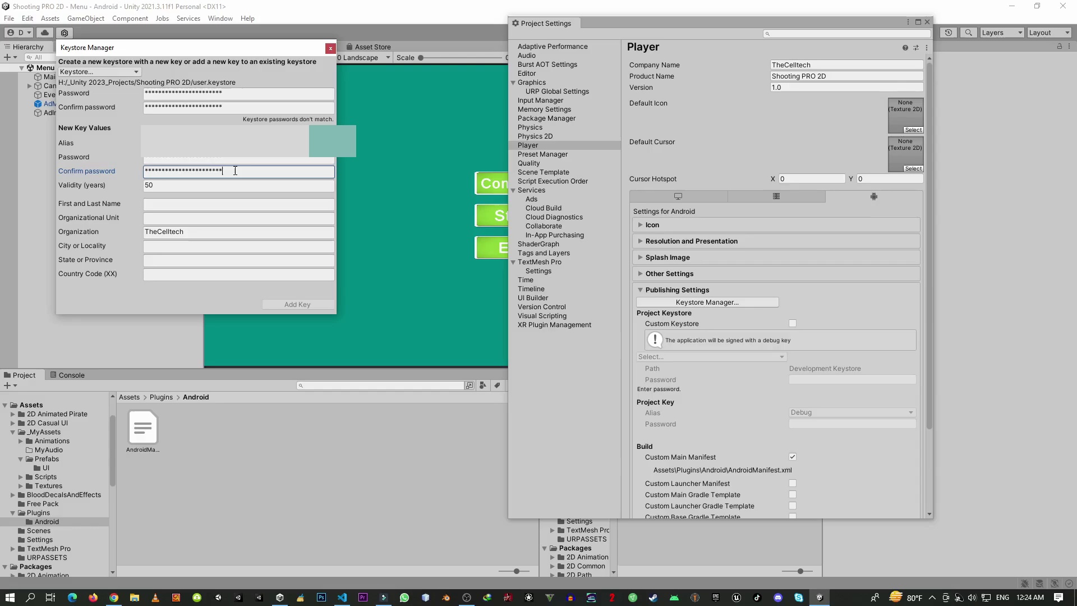
pyautogui.click(241, 107)
pyautogui.hotkey('ctrl', 'v')
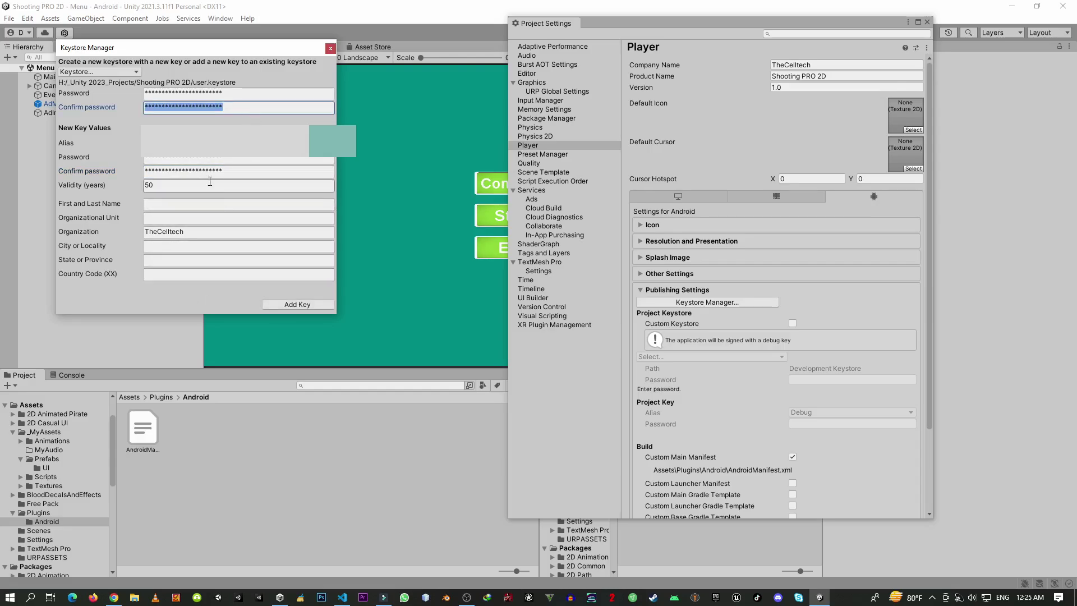
pyautogui.click(231, 187)
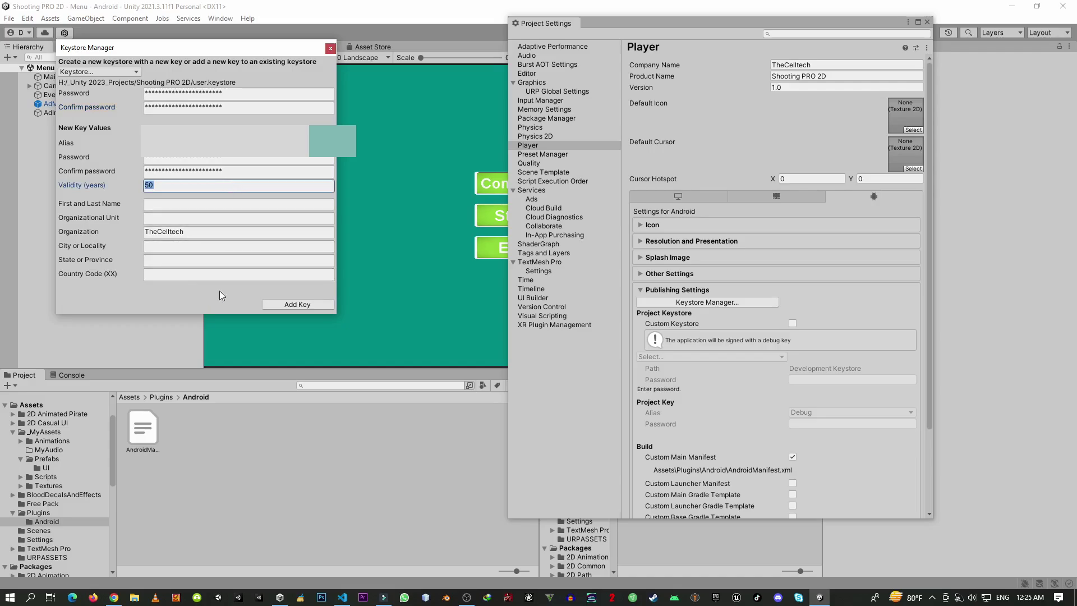
pyautogui.click(286, 304)
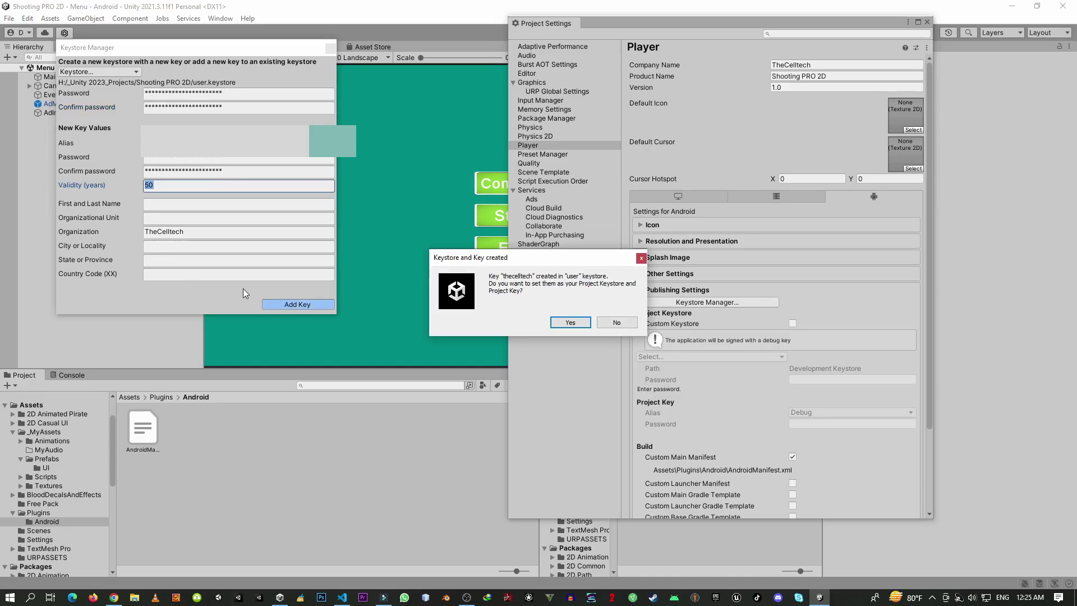
# Accept user.keystore with key alias thecelltech as the project's signing key, then collapse the Player sections.
pyautogui.click(577, 326)
pyautogui.scroll(-3, 819, 389)
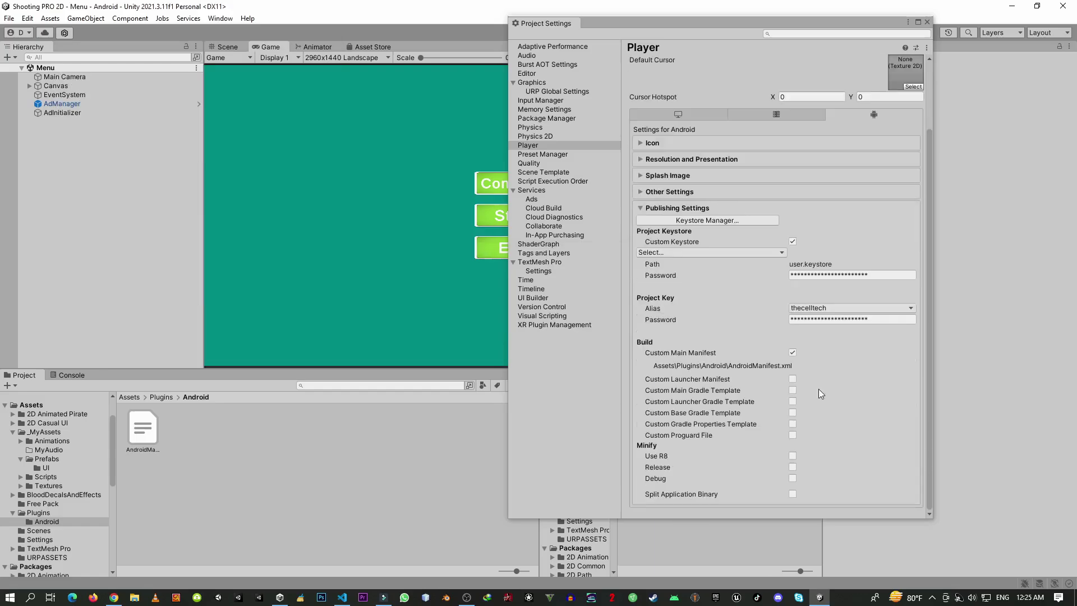
pyautogui.scroll(3, 822, 386)
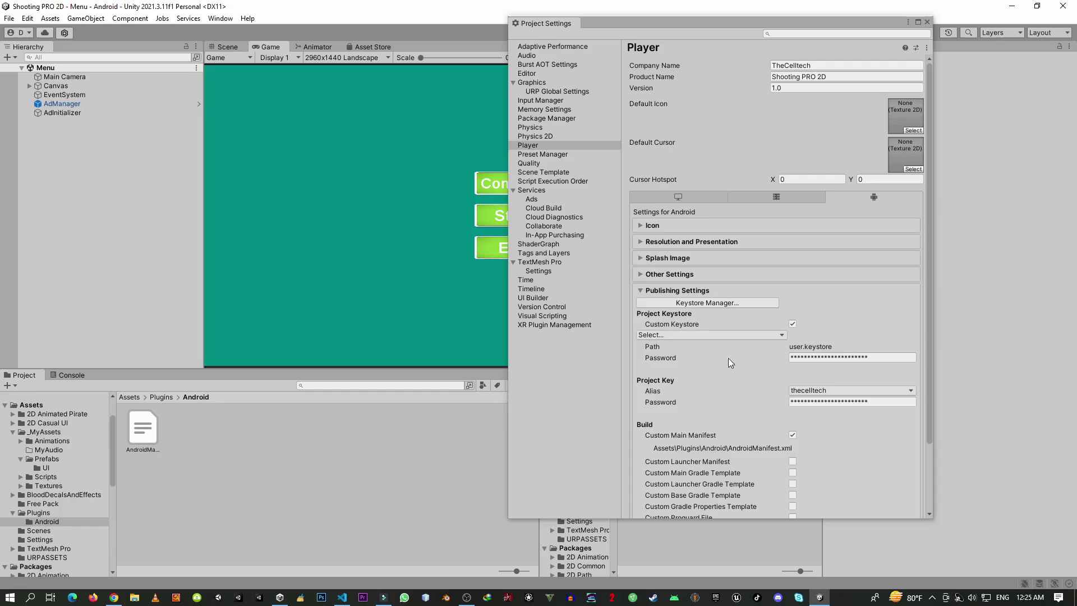
pyautogui.click(652, 228)
pyautogui.click(651, 227)
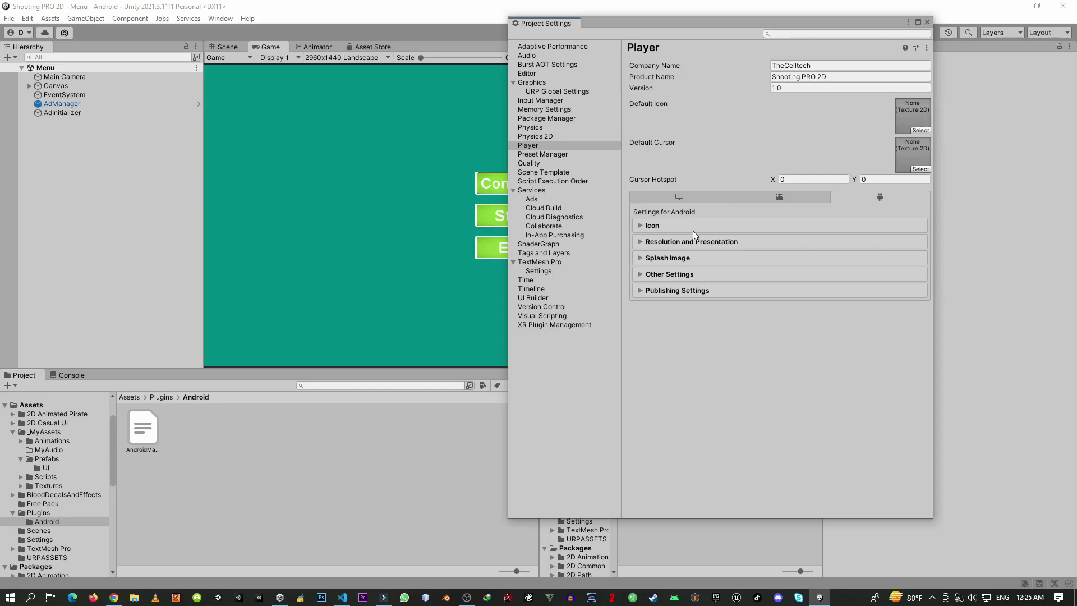
# Add Logo3 as a splash screen logo and preview the splash in the game view.
pyautogui.click(674, 257)
pyautogui.scroll(-3, 696, 294)
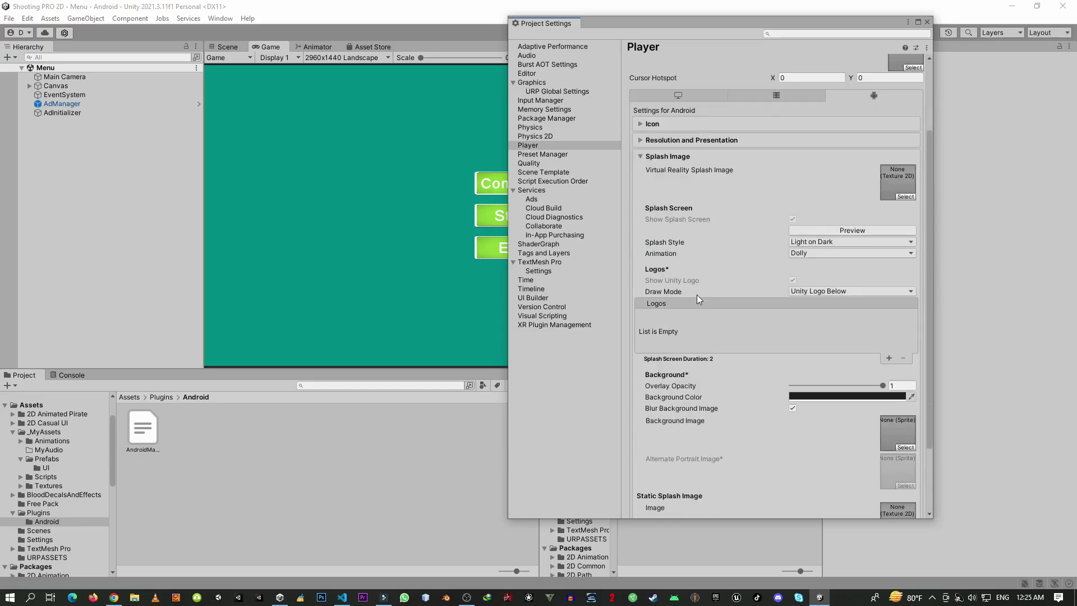
pyautogui.scroll(-1, 697, 293)
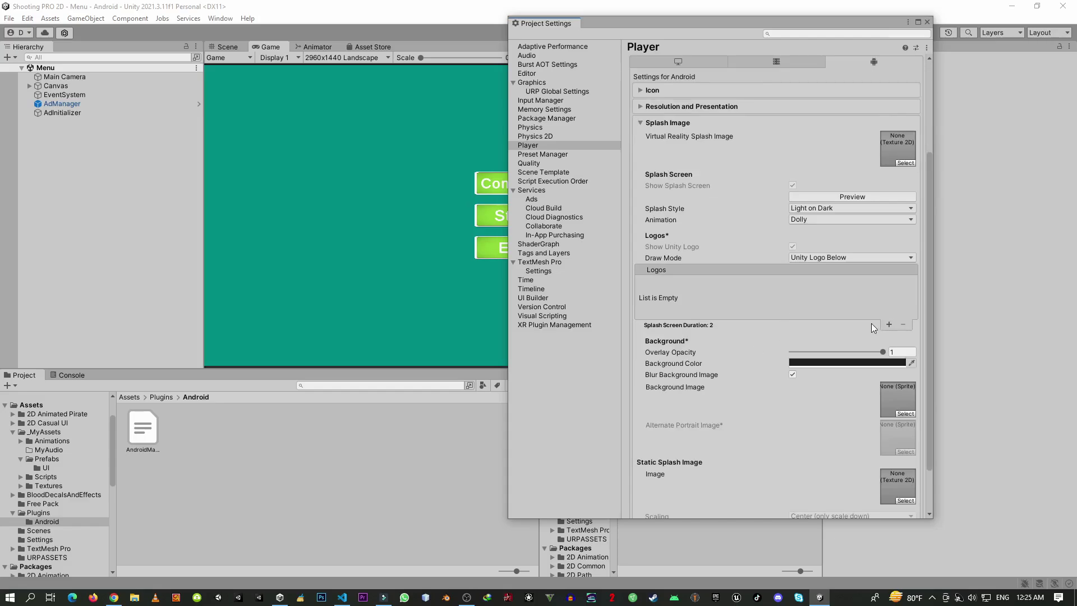
pyautogui.click(889, 325)
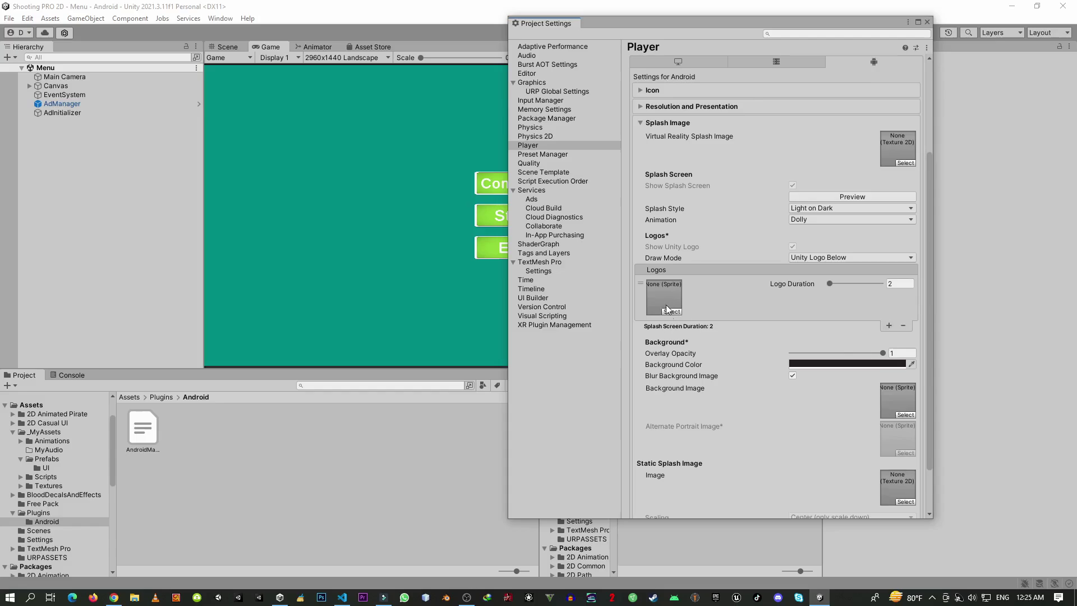
pyautogui.click(32, 405)
pyautogui.moveTo(235, 481); pyautogui.dragTo(669, 295)
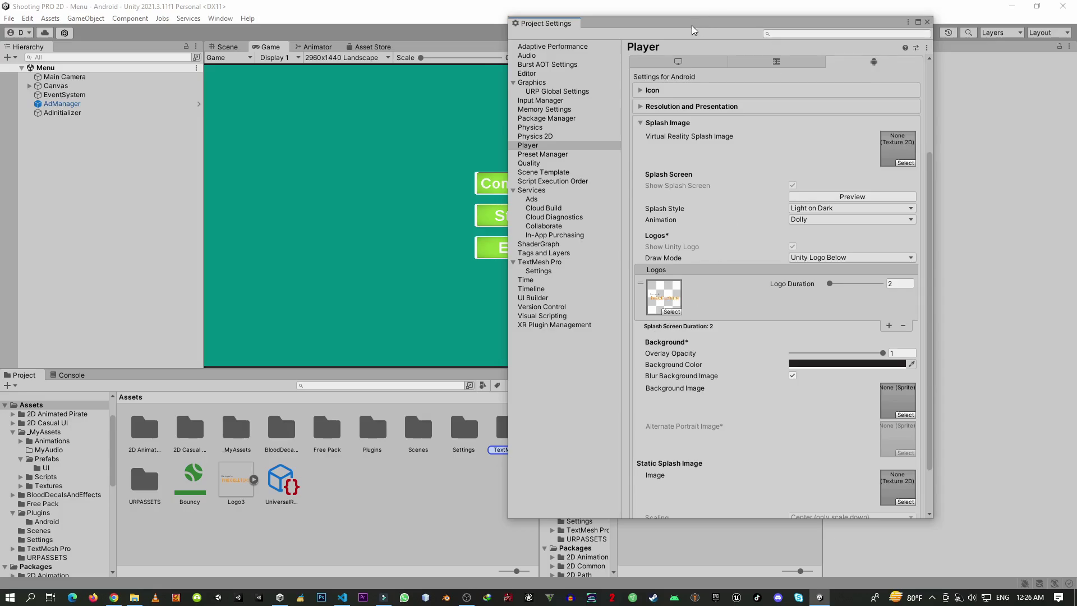
pyautogui.moveTo(691, 30); pyautogui.dragTo(820, 36)
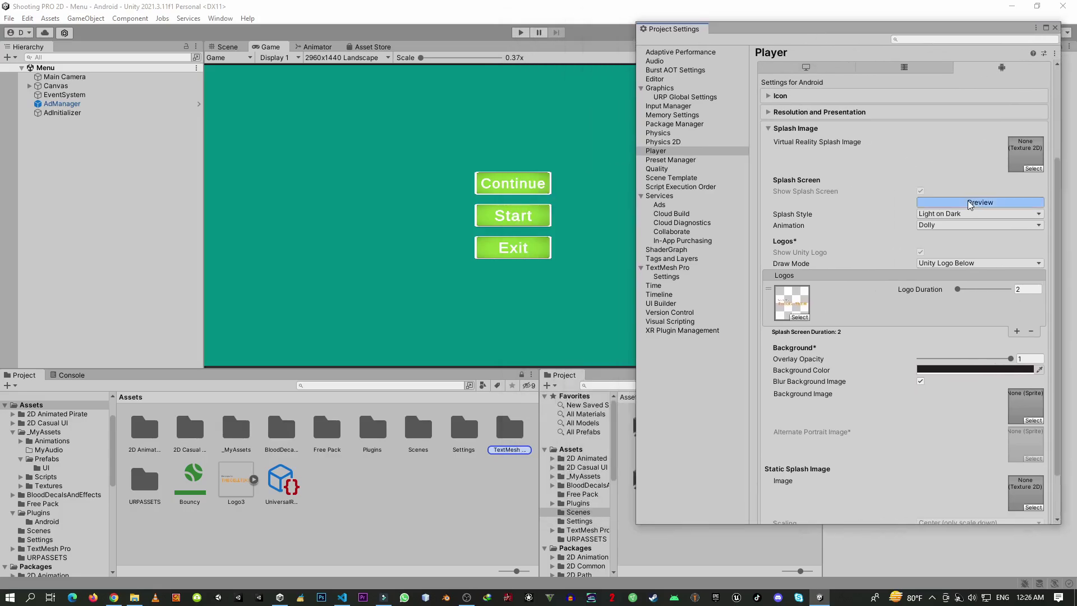
pyautogui.click(968, 202)
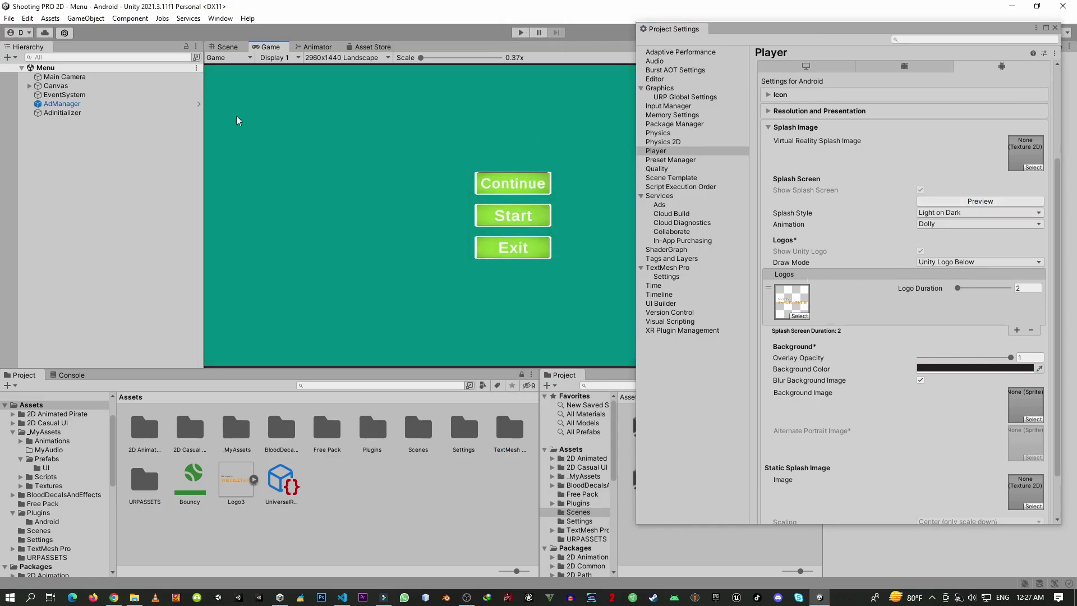
# Start an Android App Bundle build from Build Settings.
pyautogui.click(9, 18)
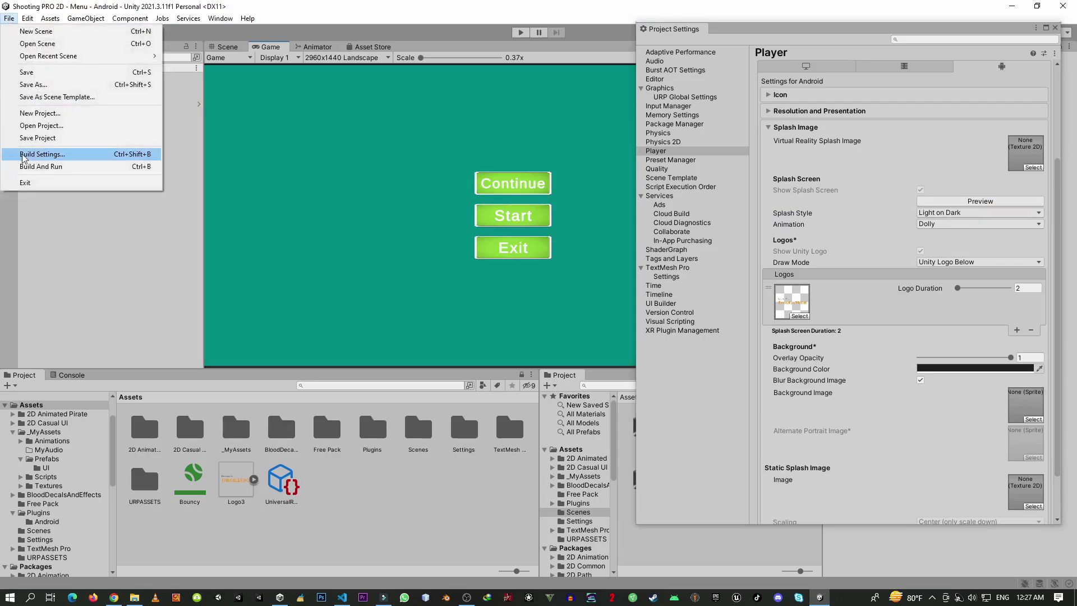
pyautogui.click(23, 159)
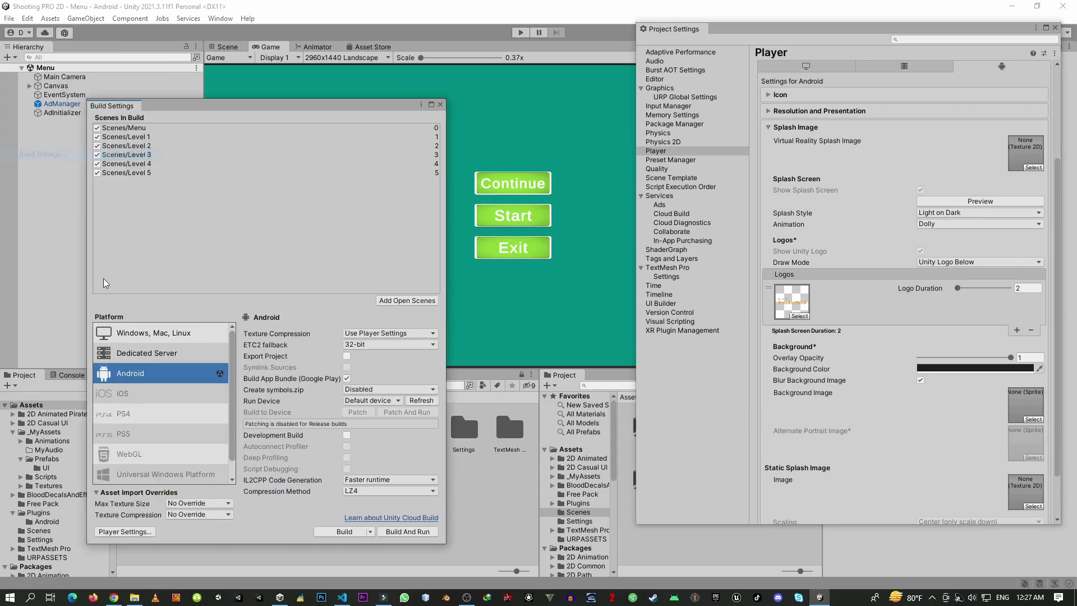
pyautogui.click(337, 532)
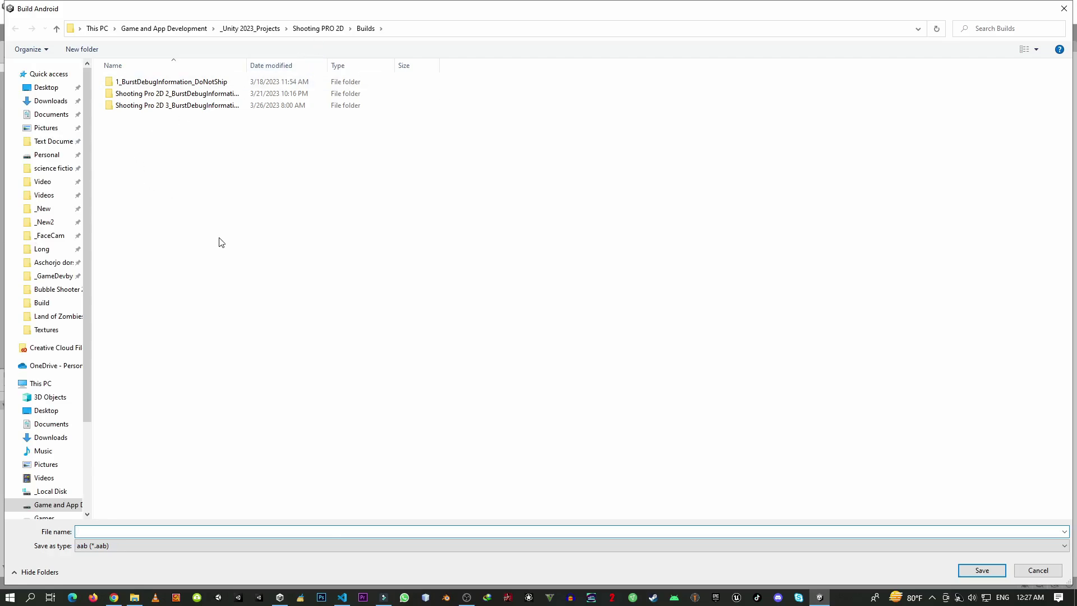
pyautogui.write('Shooting')
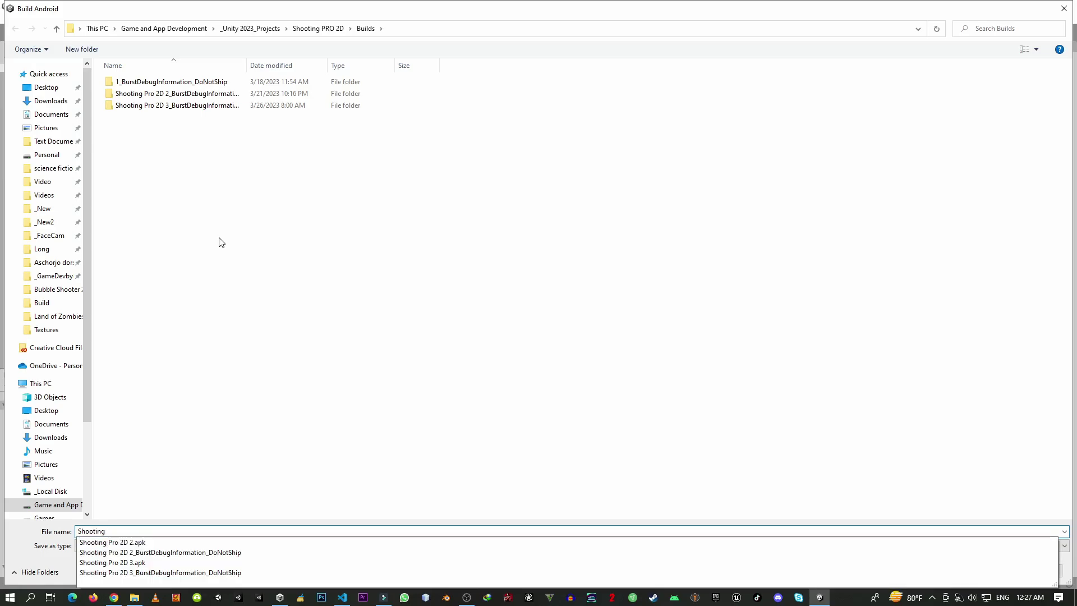
pyautogui.write(' Pro 2D Build 1')
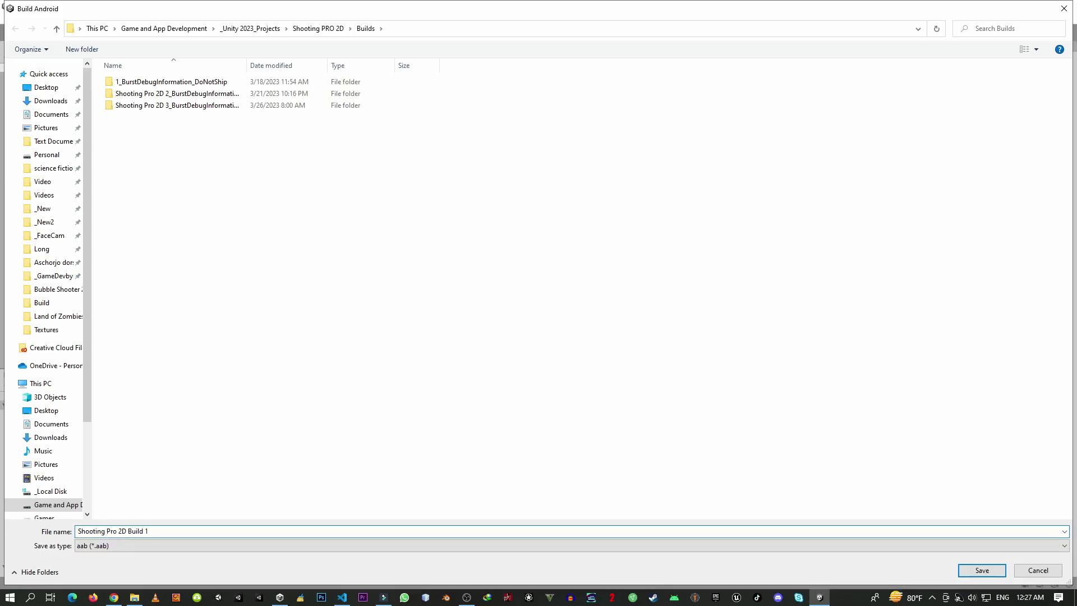
# Confirm the file name so the Shooting Pro 2D Build 1 App Bundle starts building.
pyautogui.press('Return')
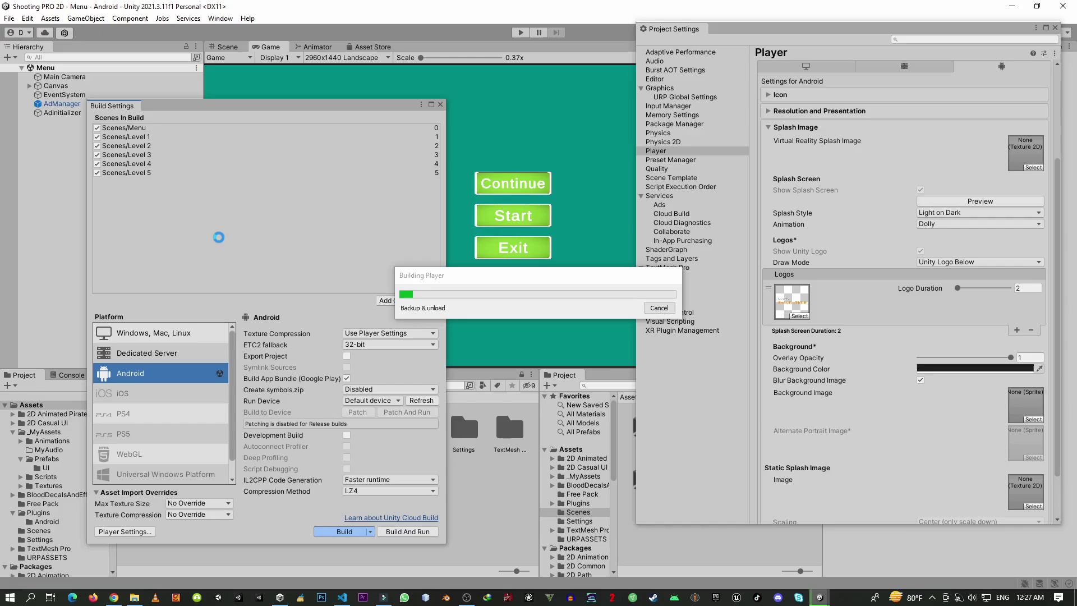